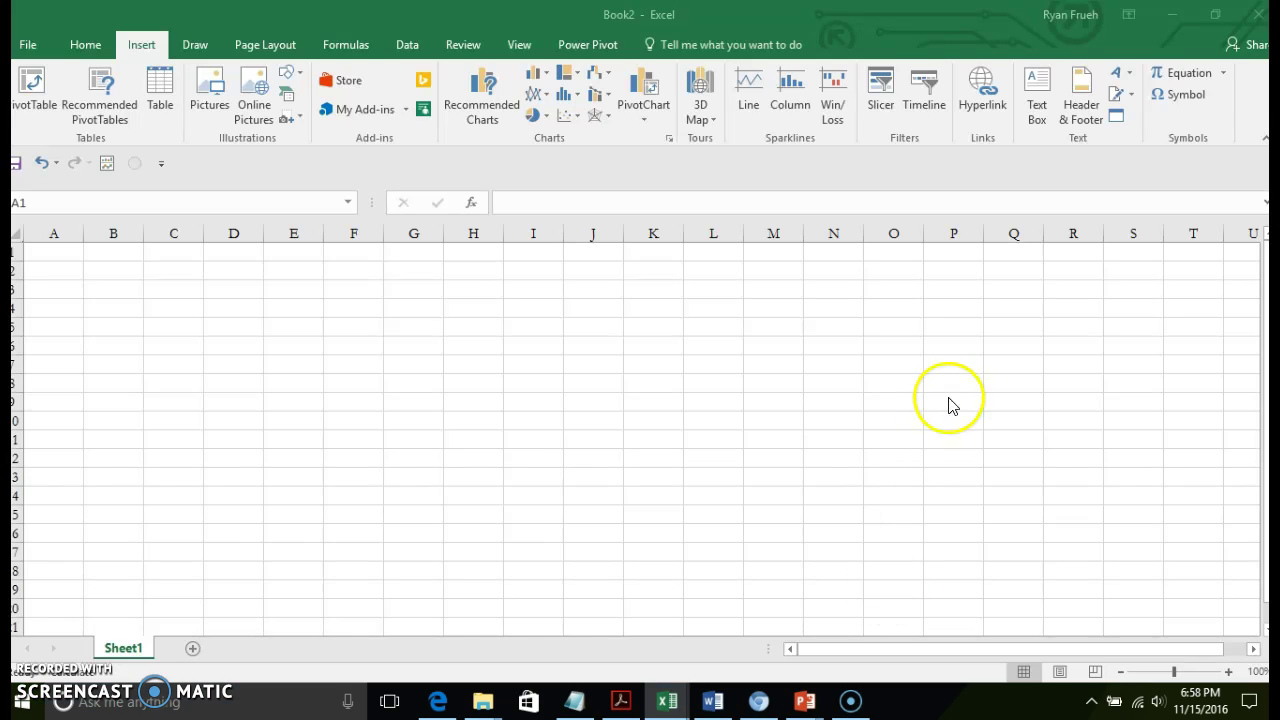
Go to File > New and scroll down through the template thumbnails.
click(27, 45)
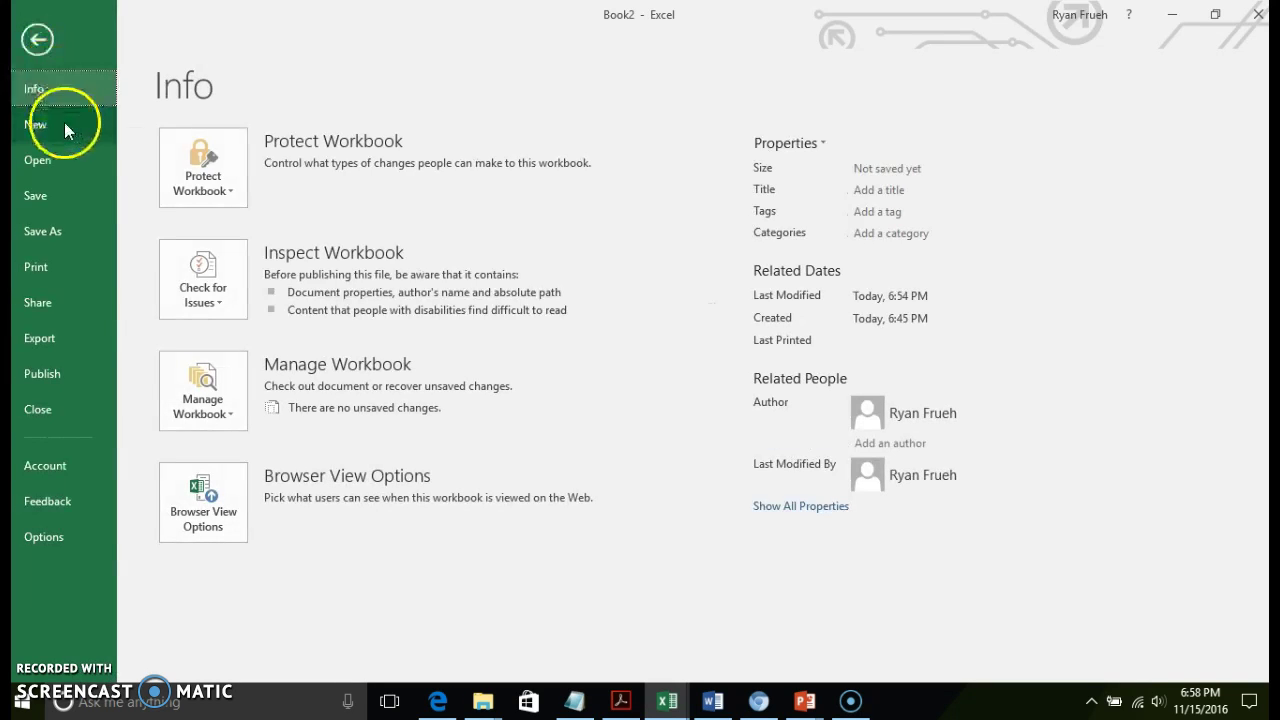
click(64, 126)
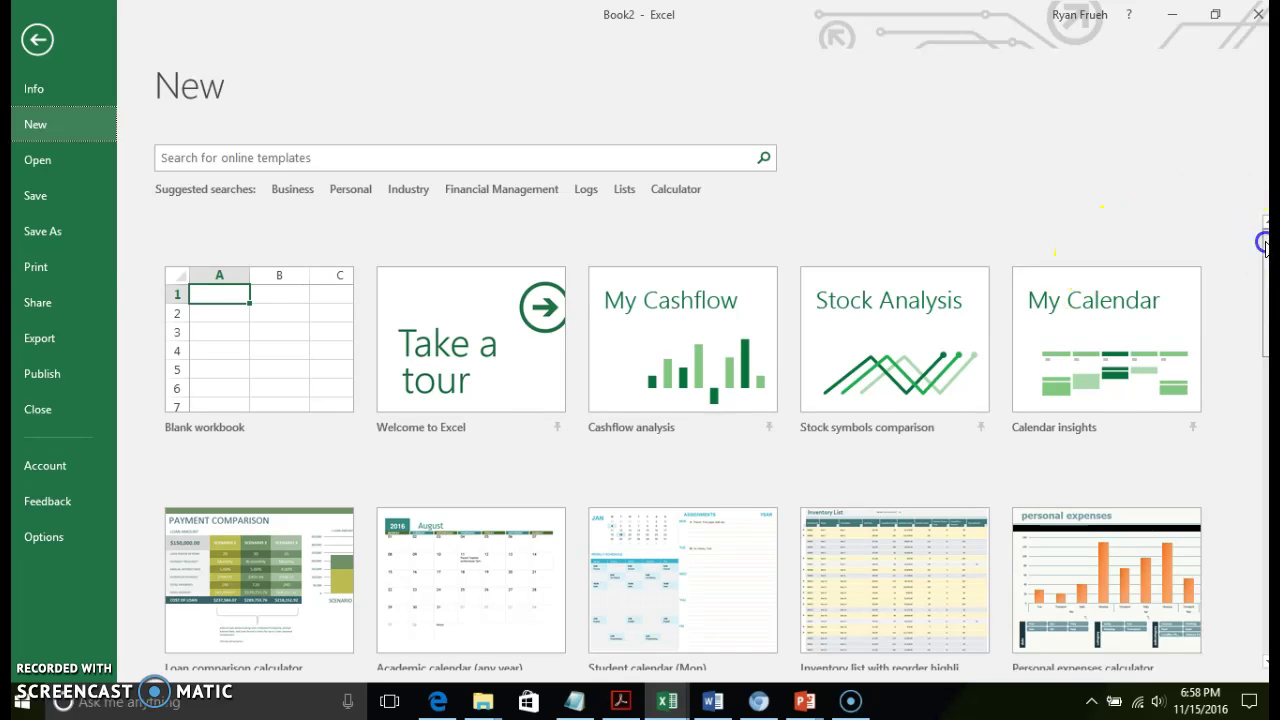
drag(1266, 249, 1240, 431)
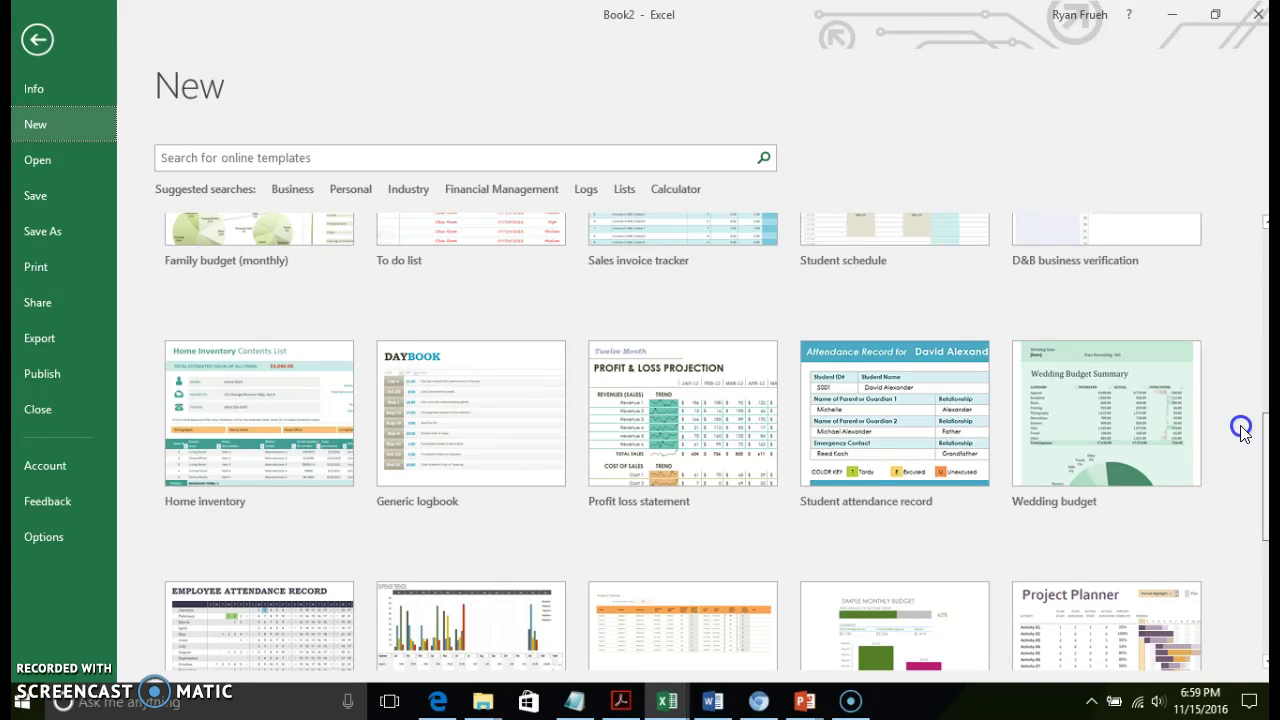
drag(1240, 431, 1236, 482)
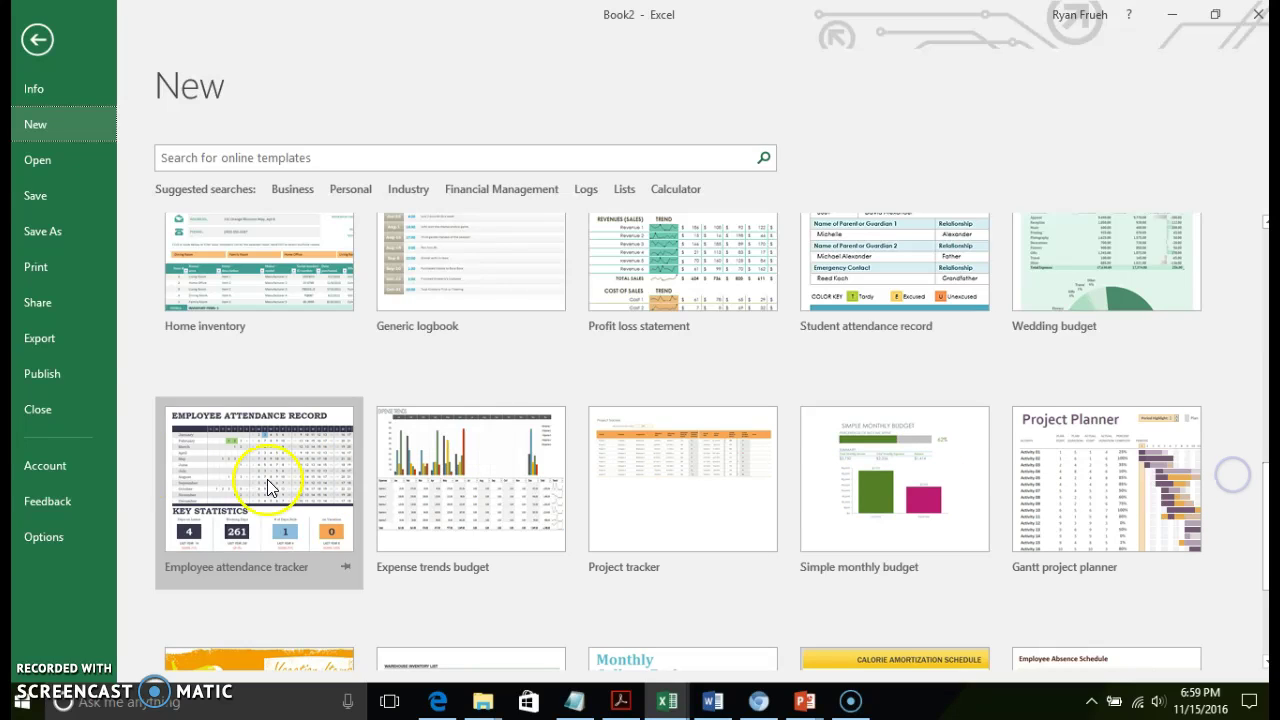
Create a Profit loss statement workbook, check cells J10 and E9, and return to File > New.
double_click(695, 278)
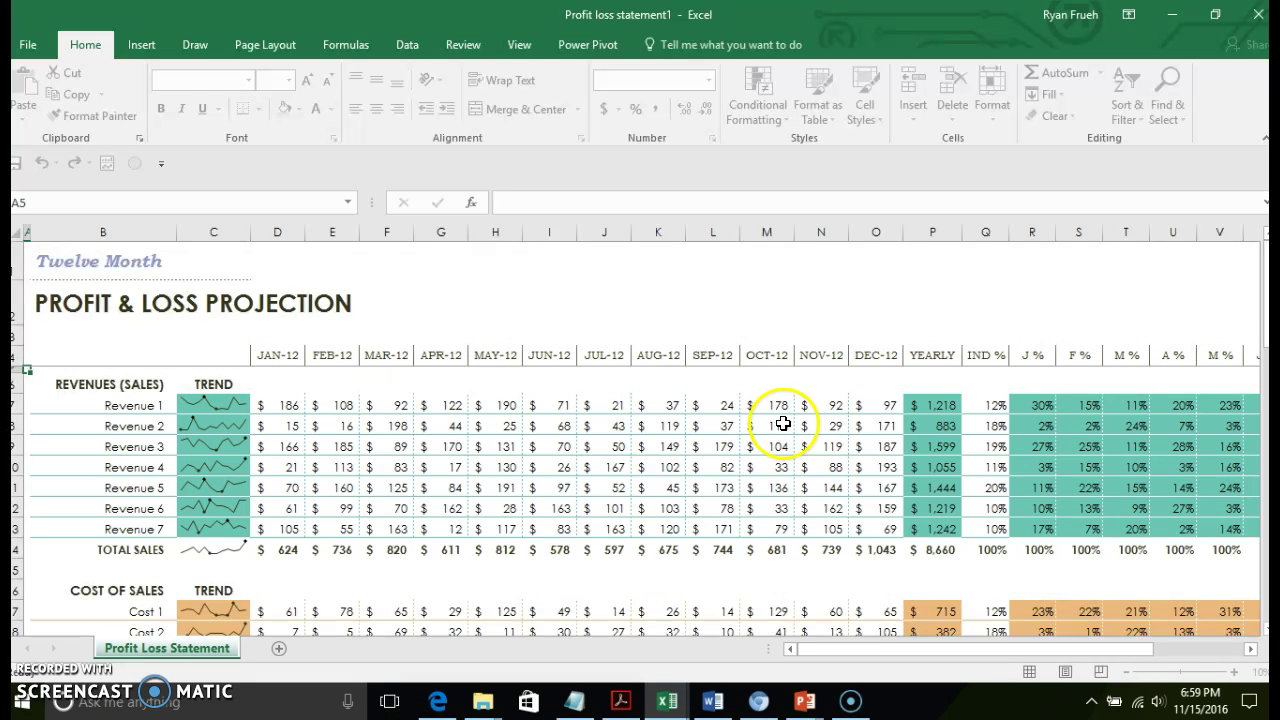
click(604, 465)
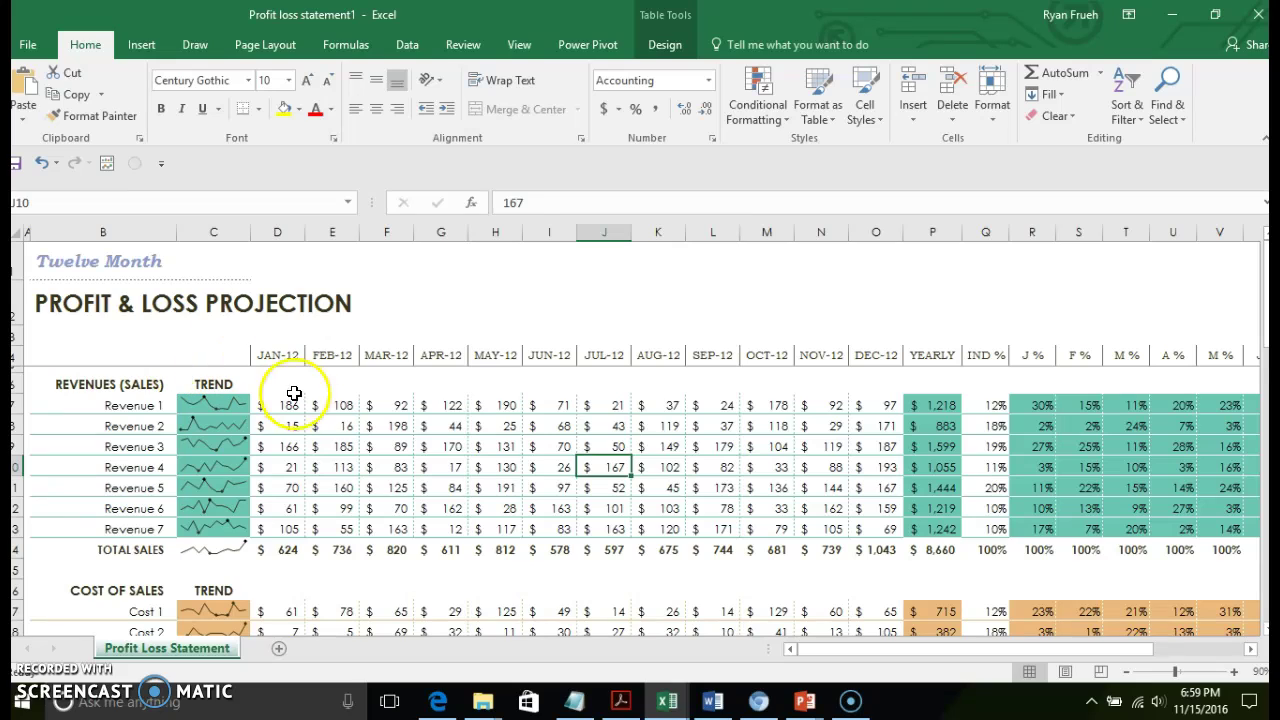
click(339, 442)
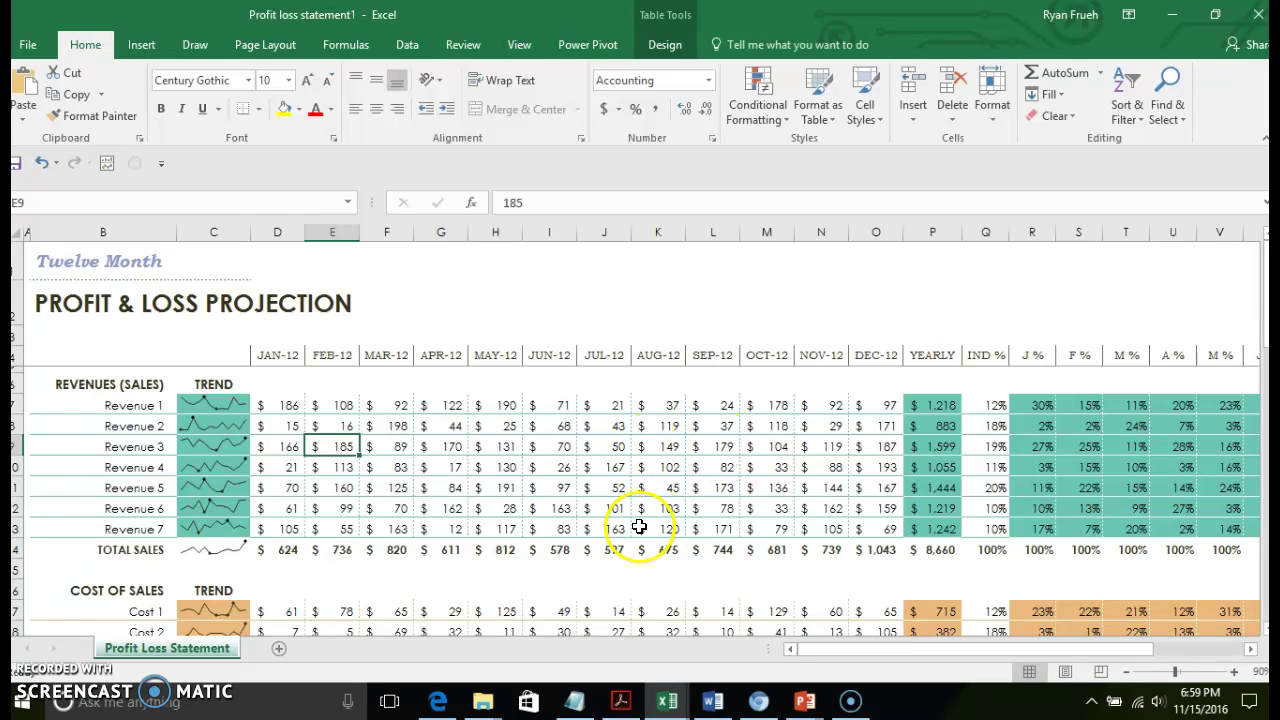
click(40, 46)
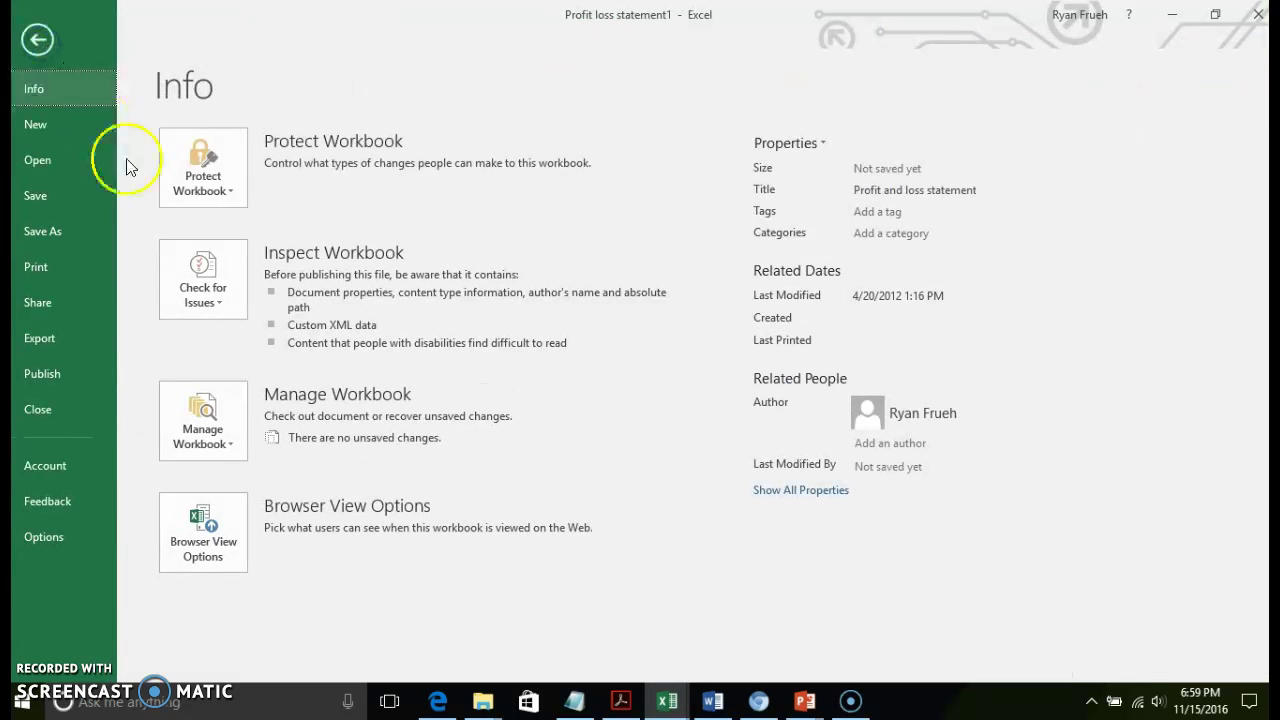
click(80, 132)
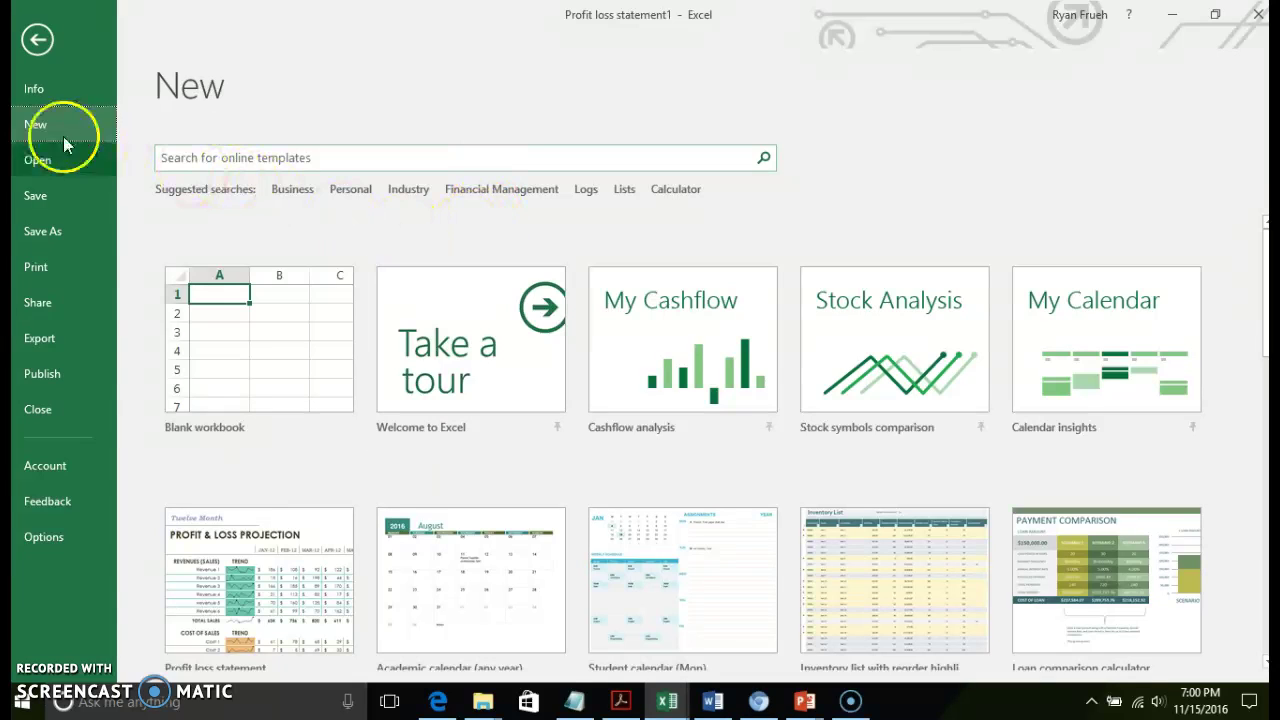
Create blank workbook Book3 and browse the Page Layout themes without applying any.
click(288, 356)
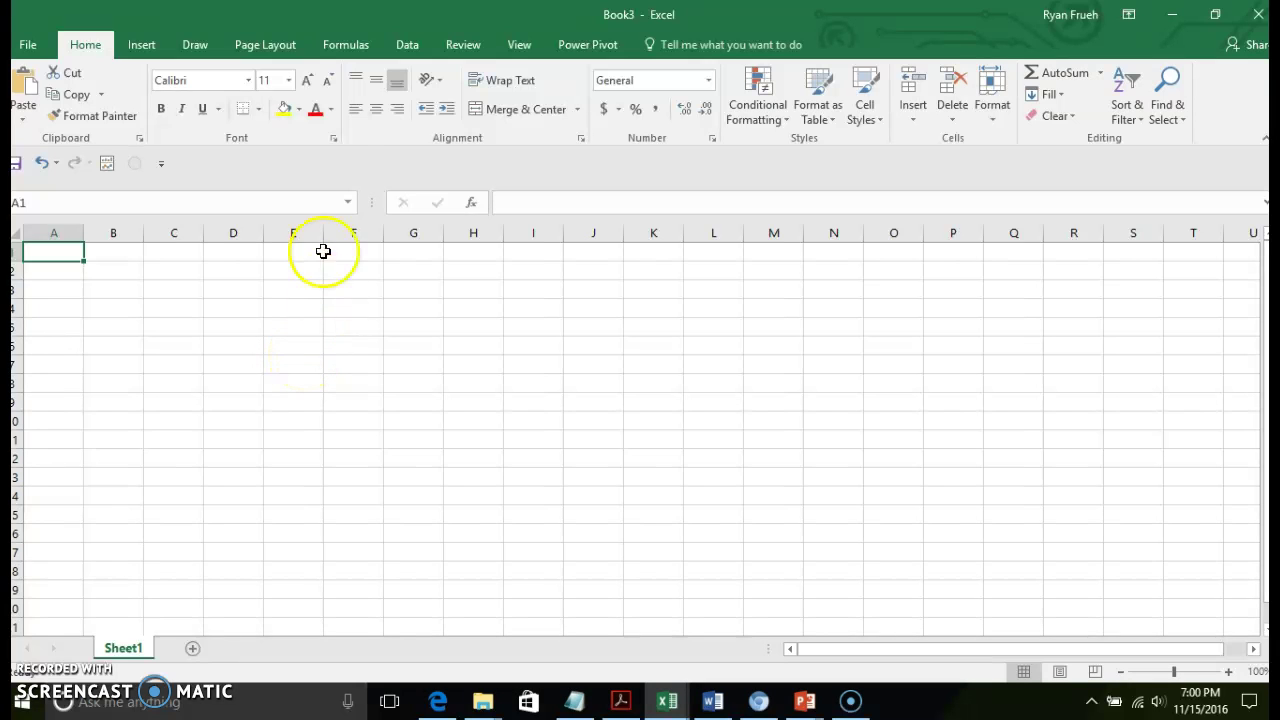
click(287, 45)
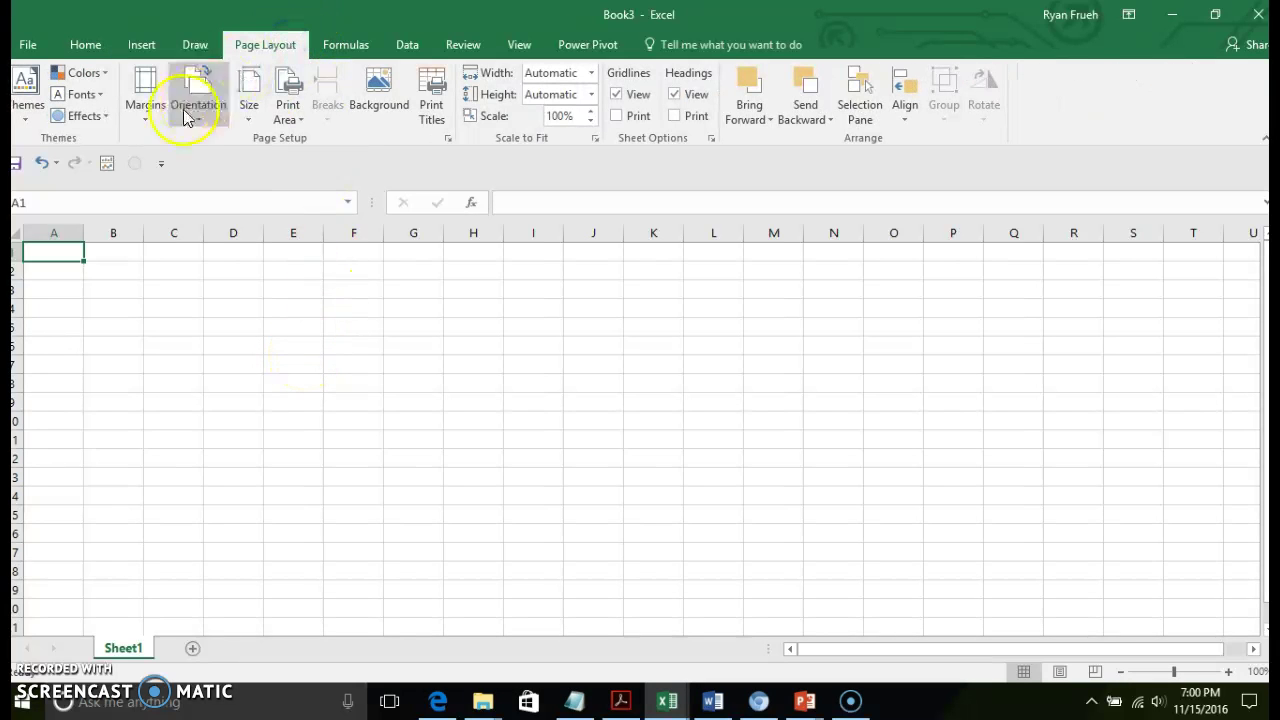
click(30, 118)
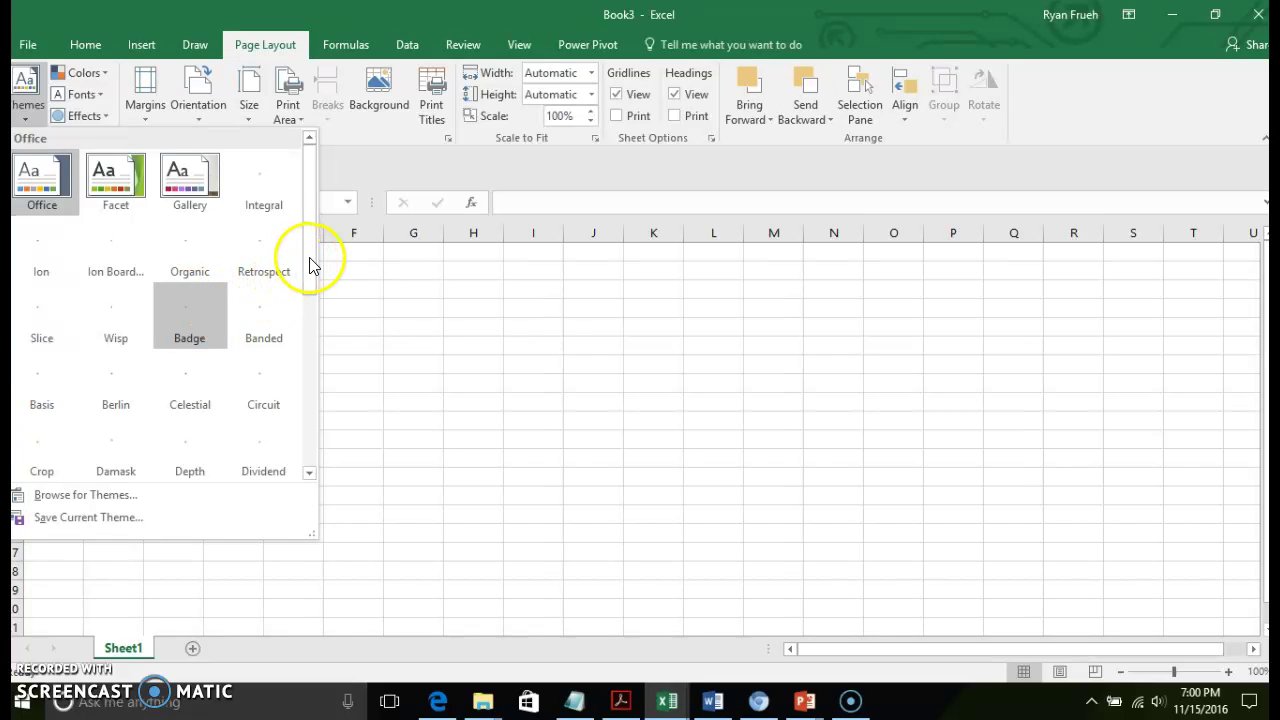
scroll(313, 320, down, 2)
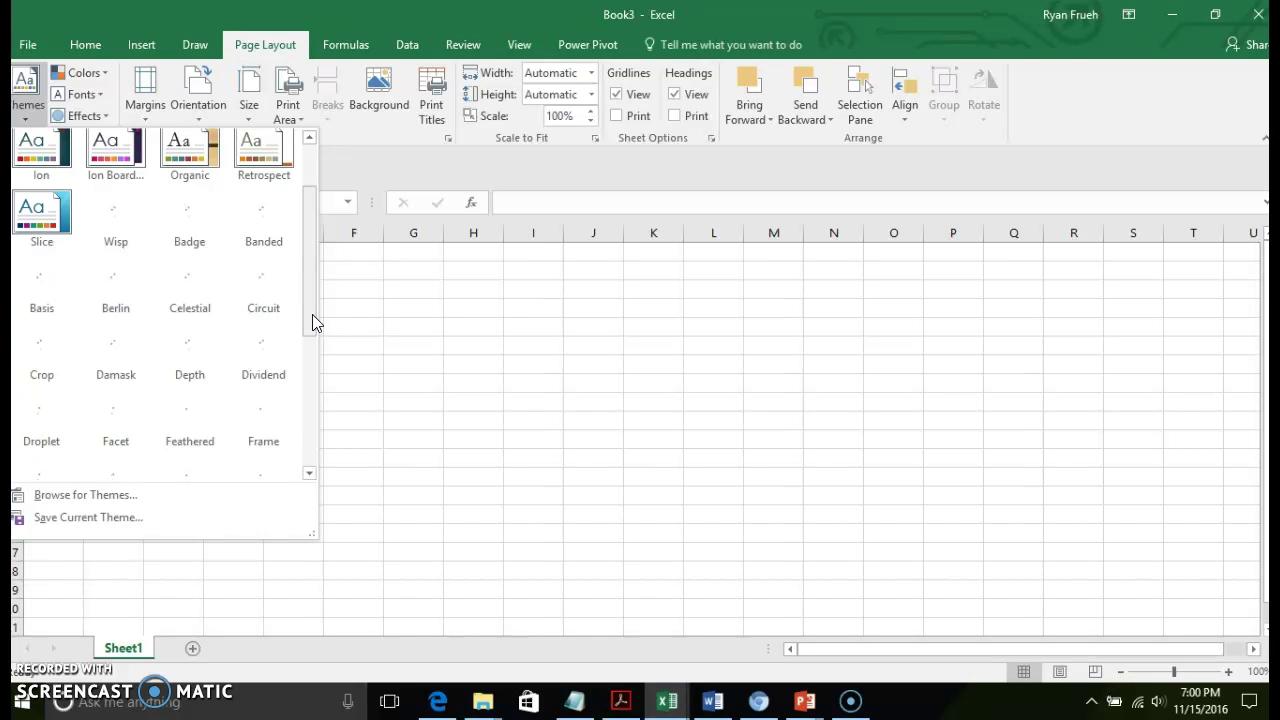
click(312, 174)
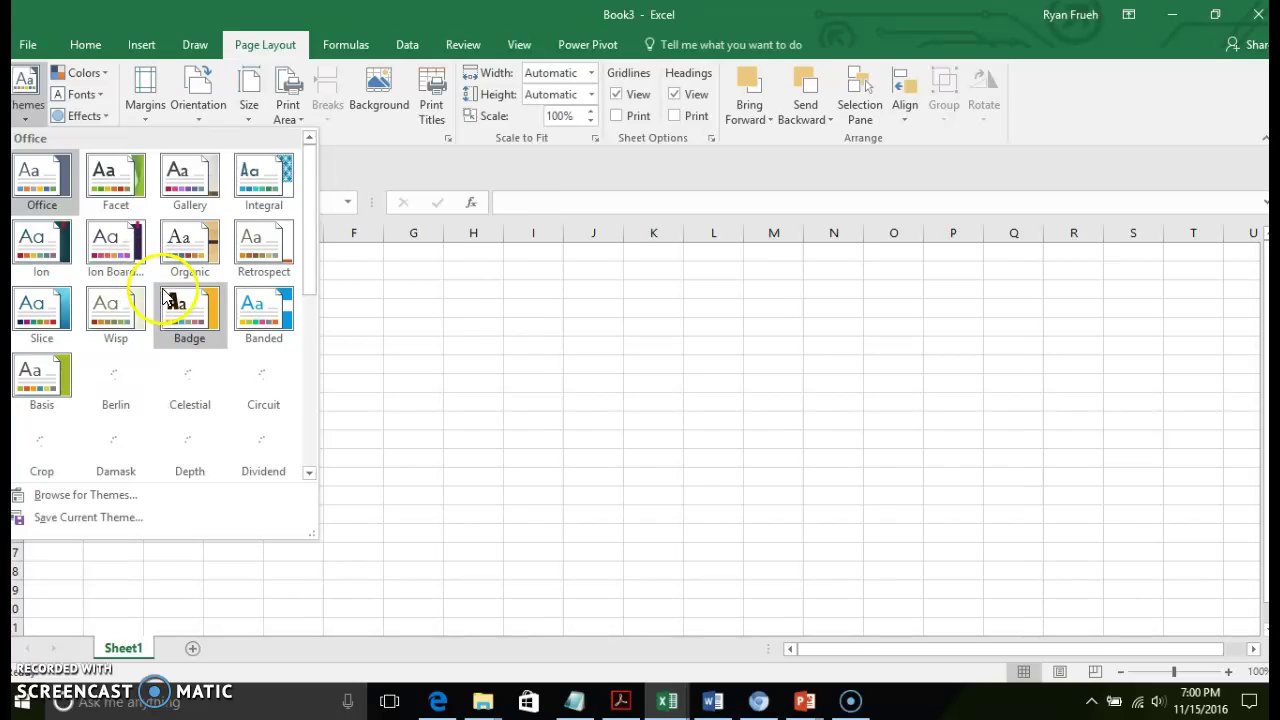
click(201, 258)
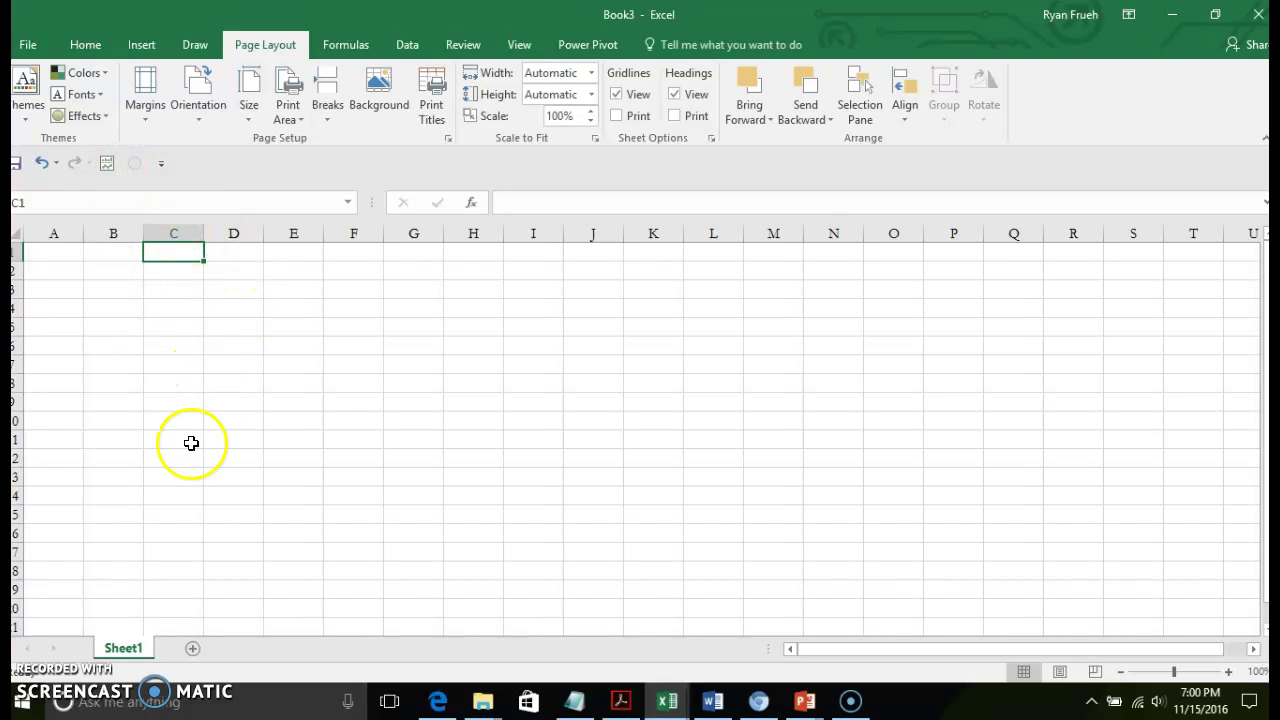
click(65, 254)
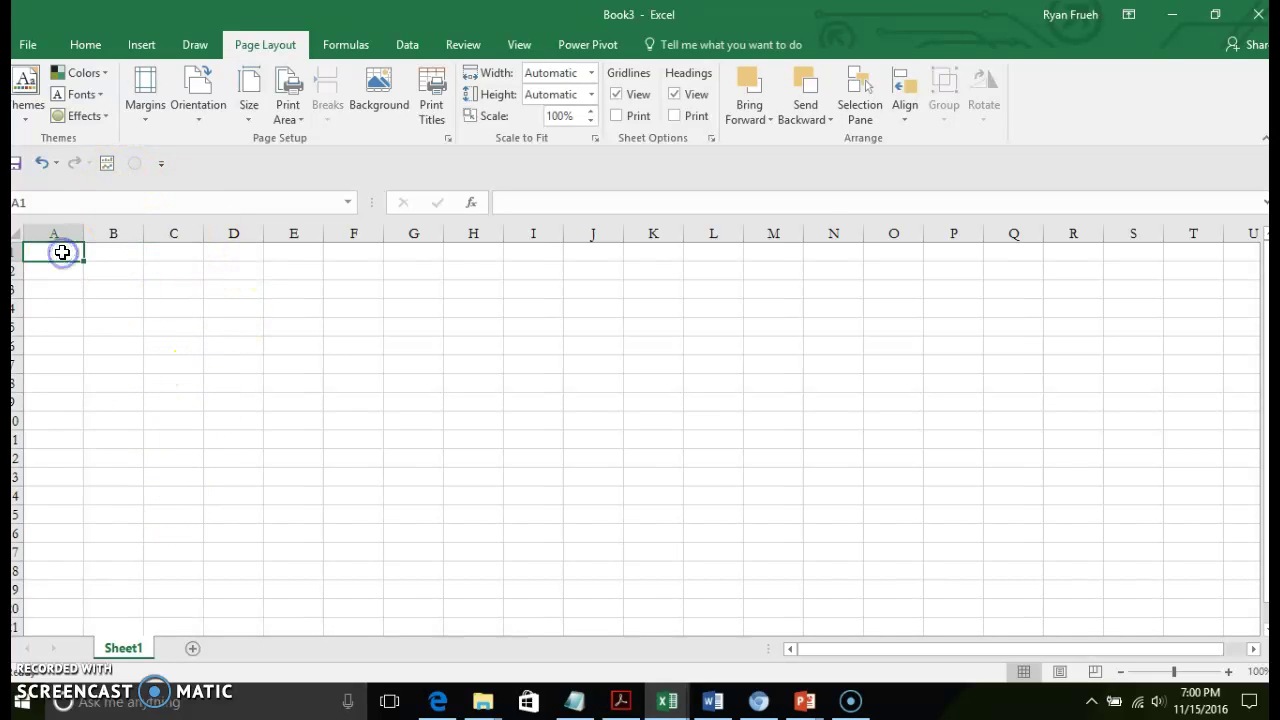
click(104, 72)
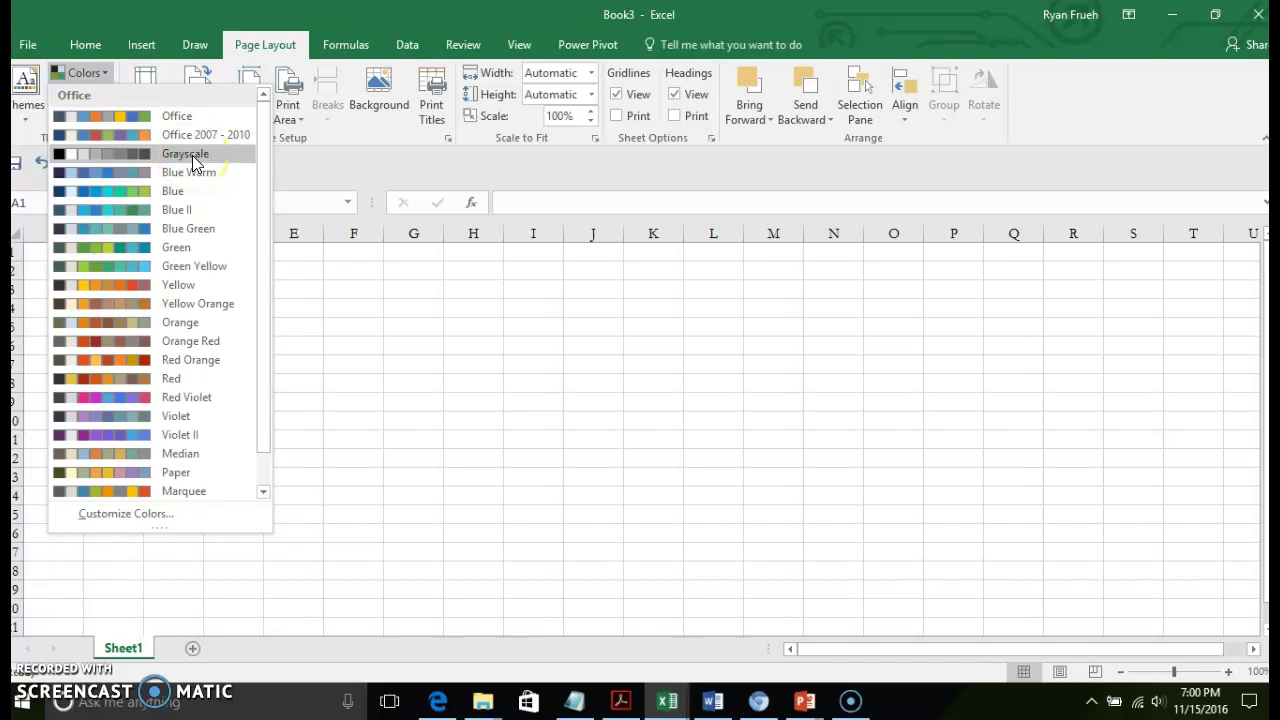
click(320, 297)
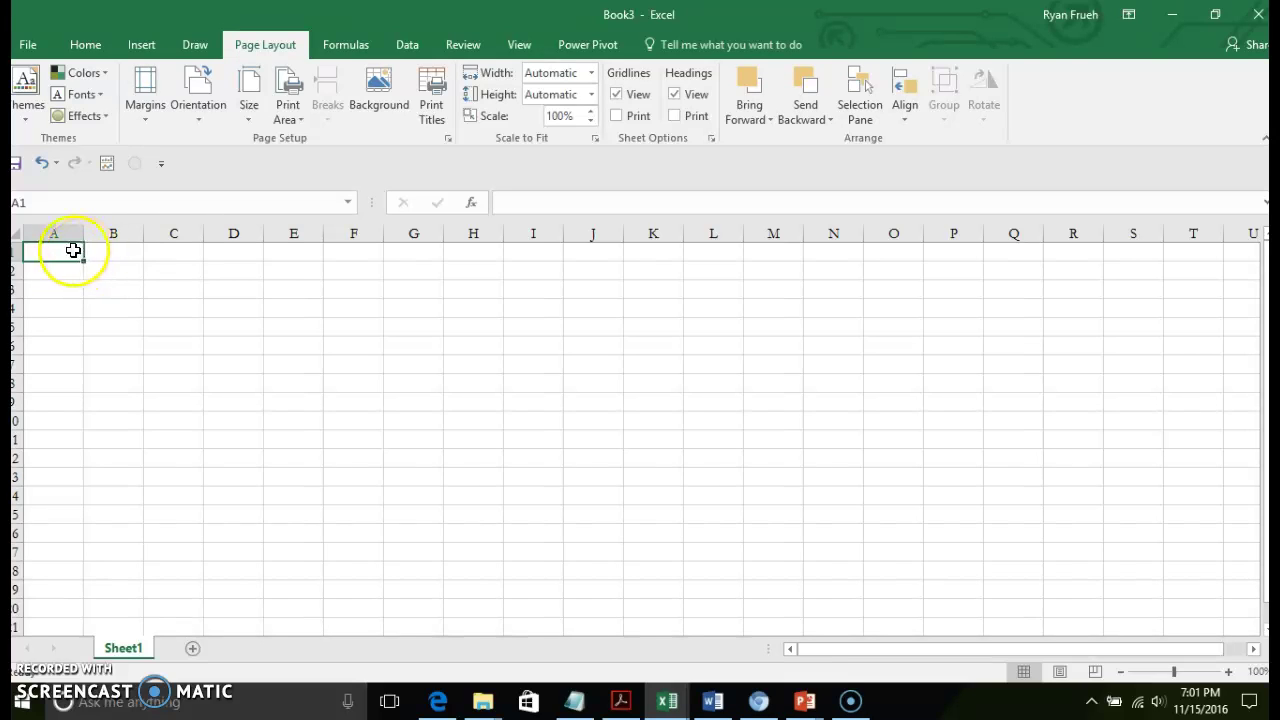
click(413, 45)
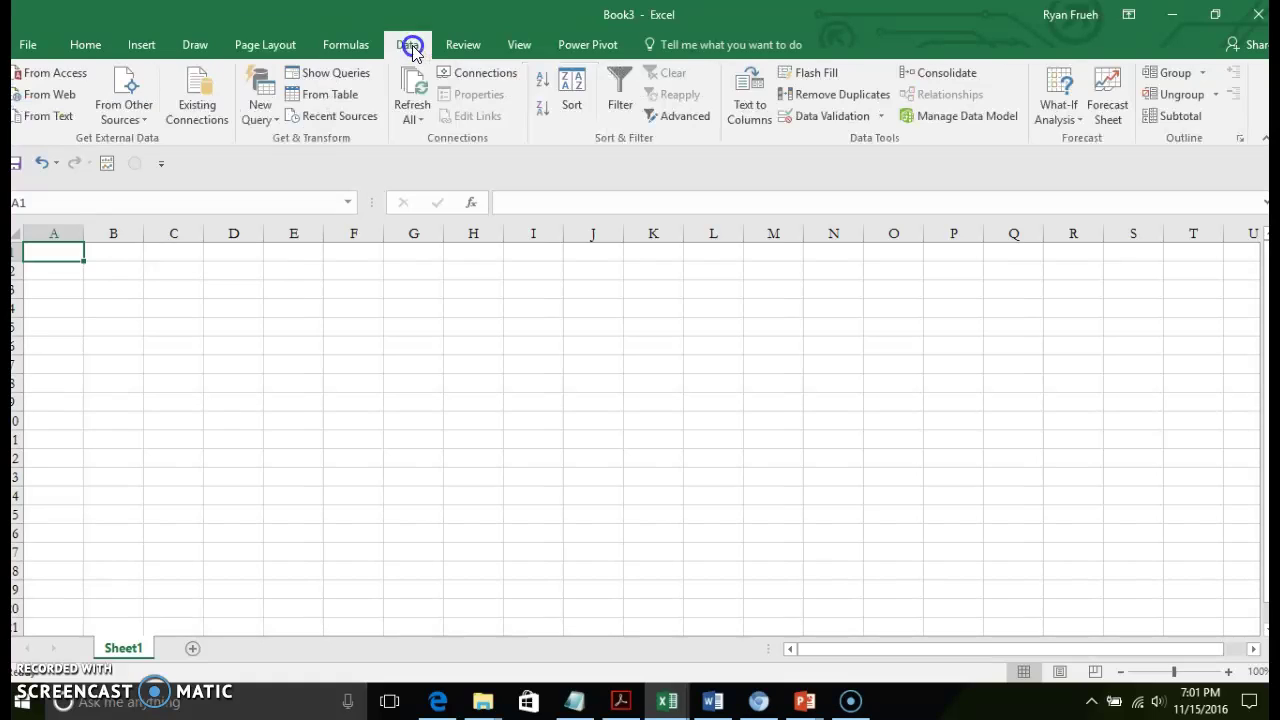
click(340, 44)
click(240, 44)
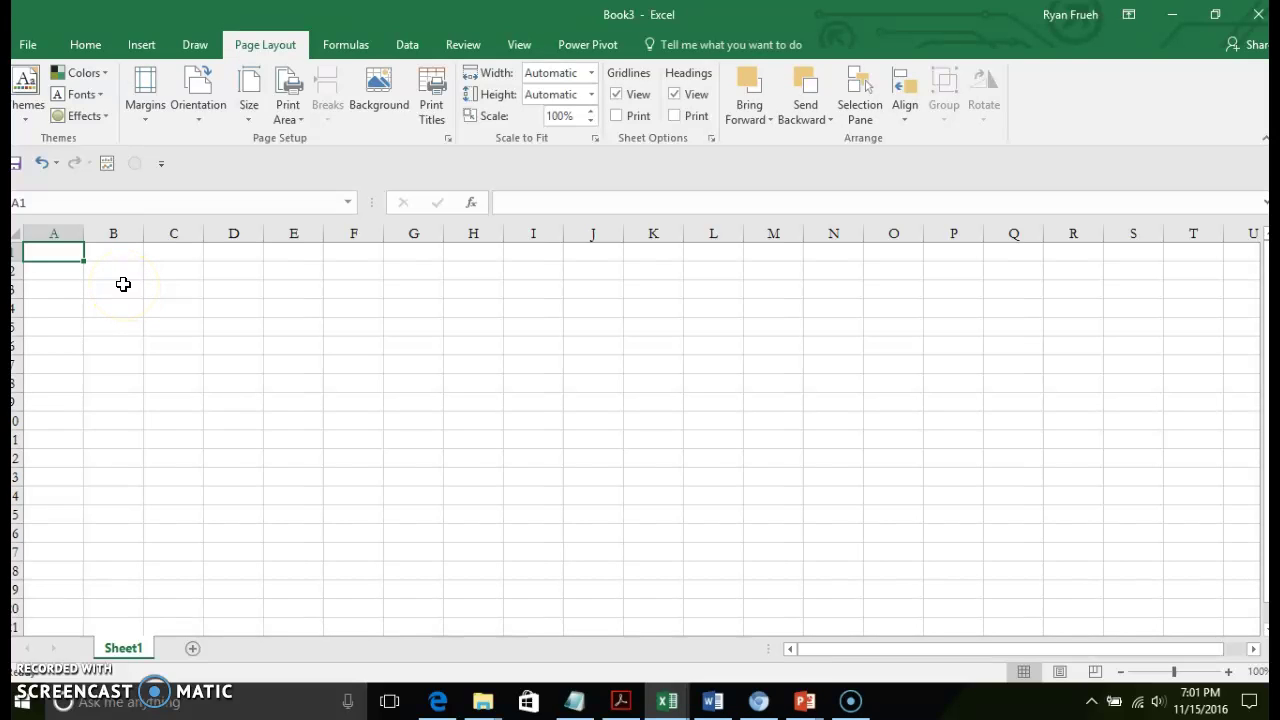
text(Last Name)
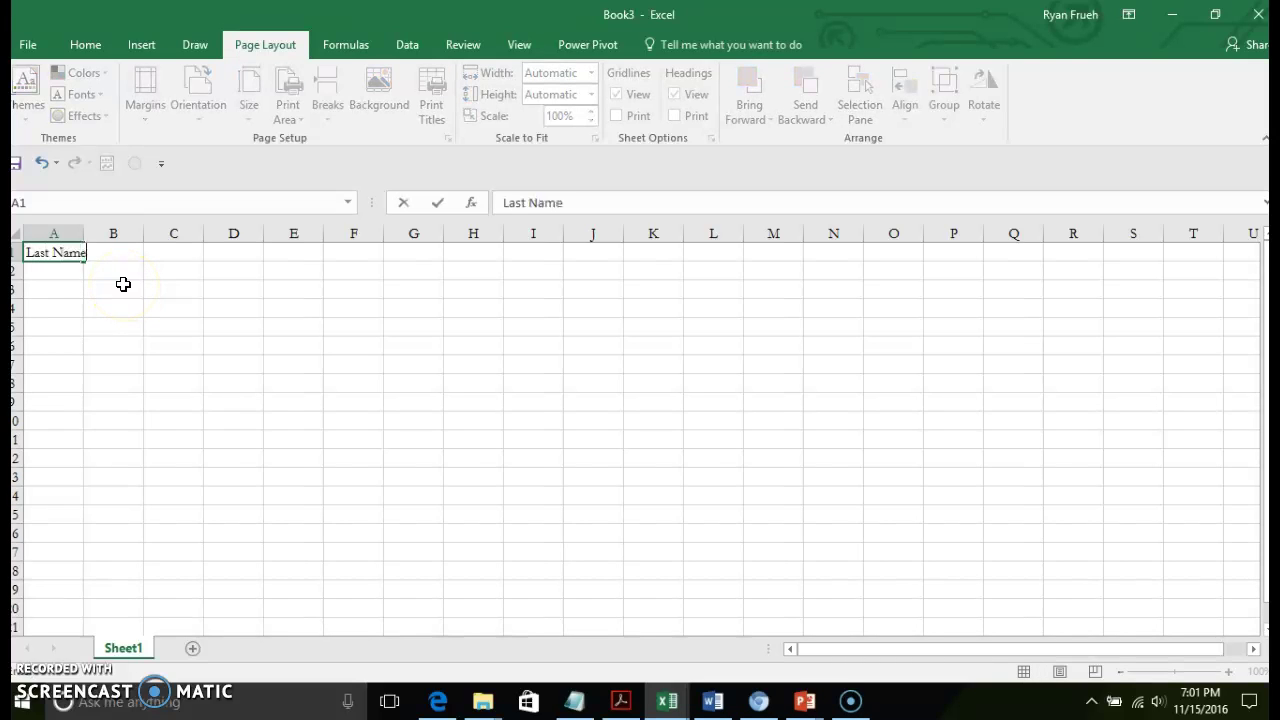
key(Tab)
text(First)
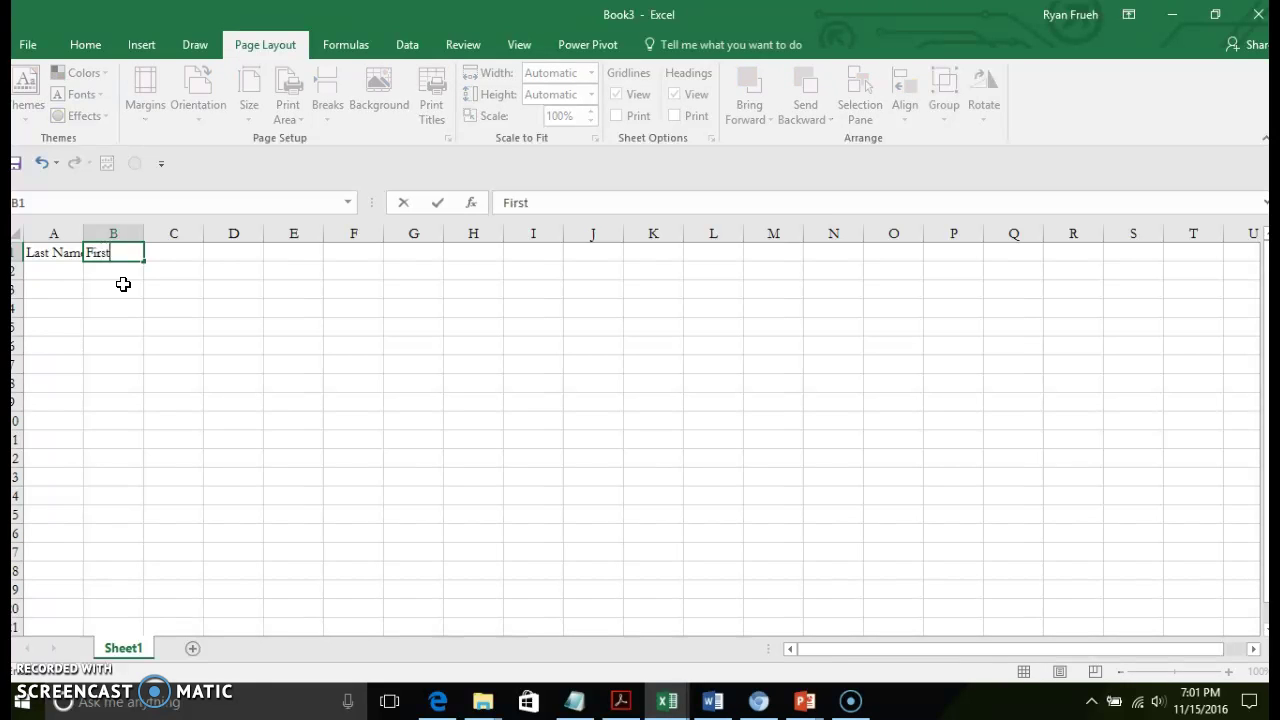
text( Name)
key(Tab)
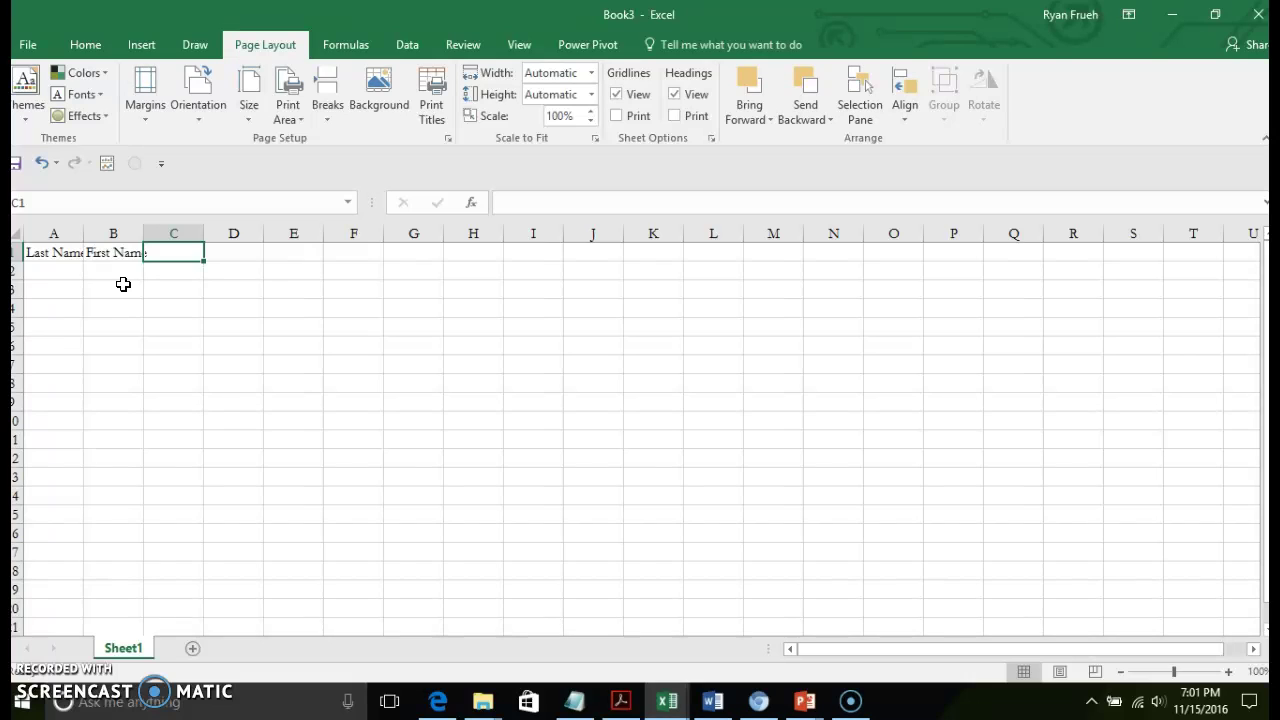
click(48, 250)
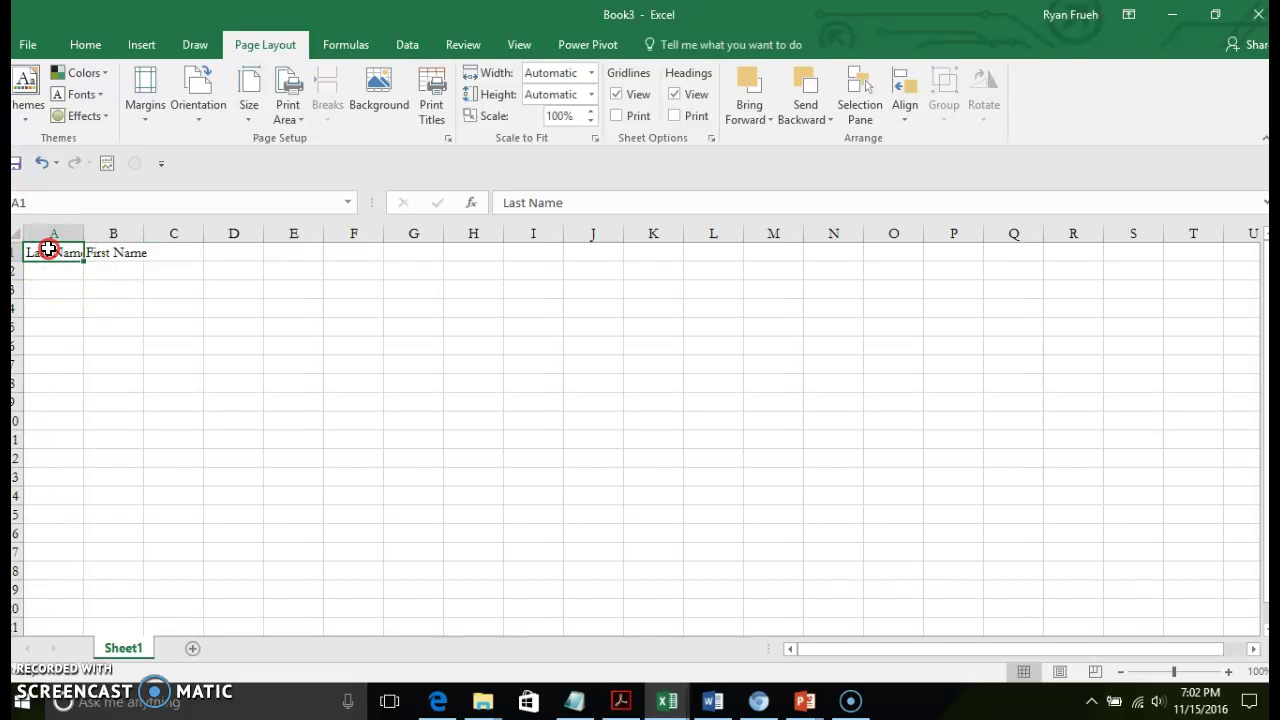
right_click(48, 249)
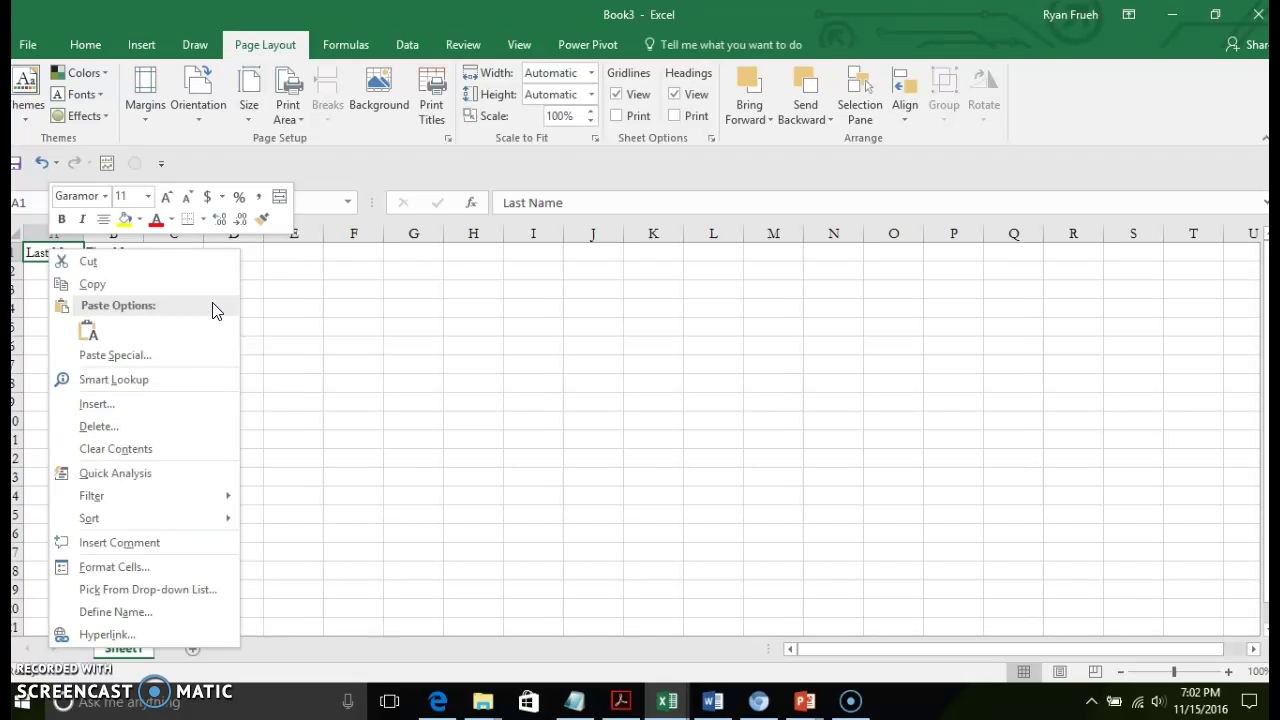
After glancing at the File and Insert tabs, start a Page Layout sheet Background.
click(343, 300)
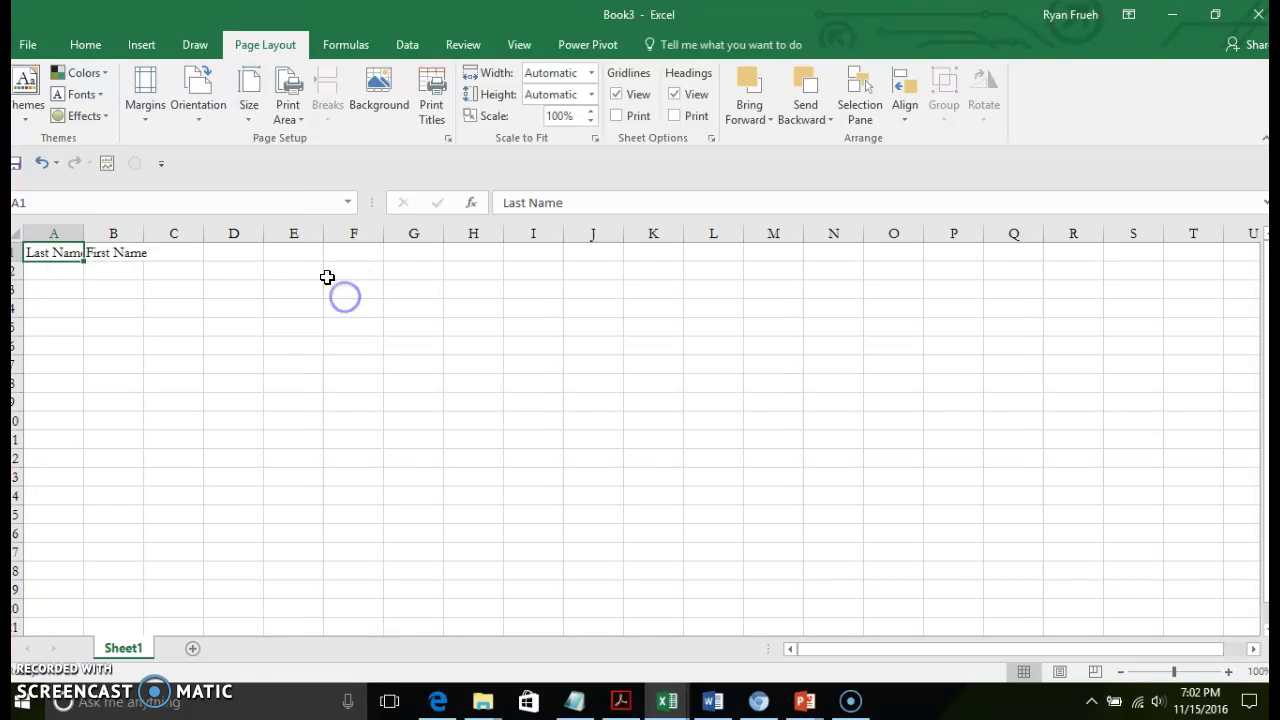
click(33, 47)
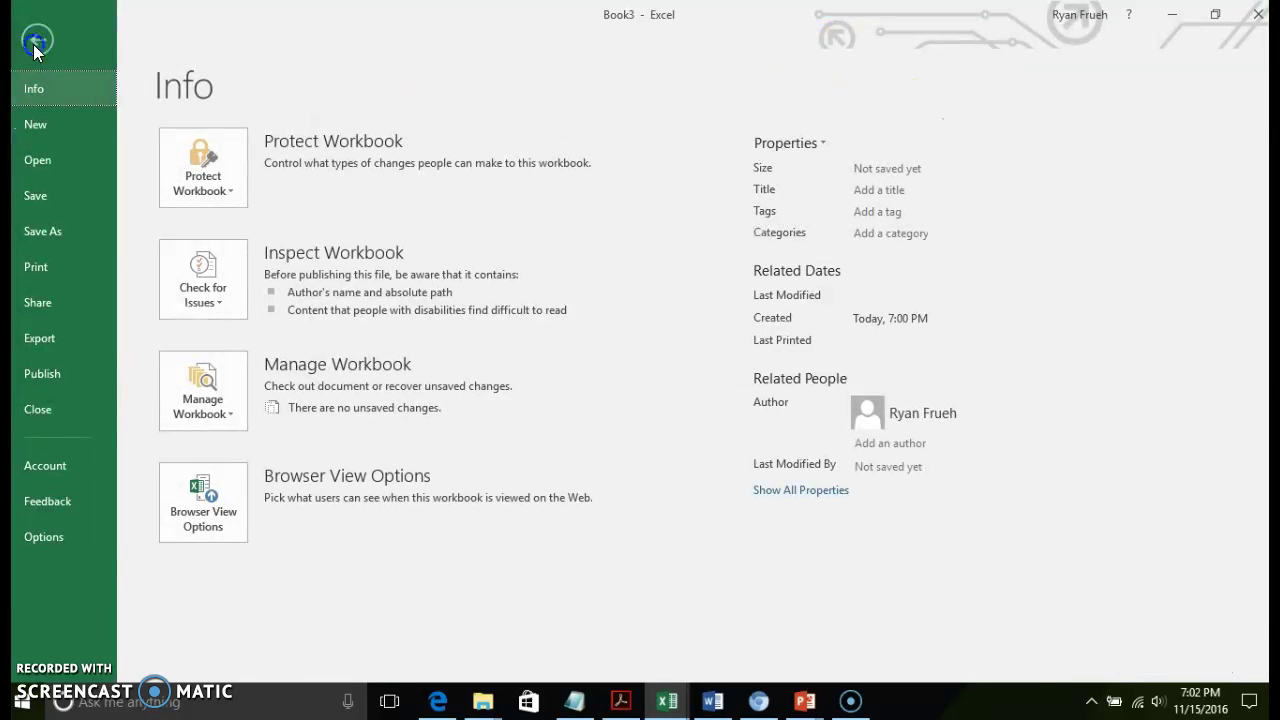
click(35, 43)
click(155, 44)
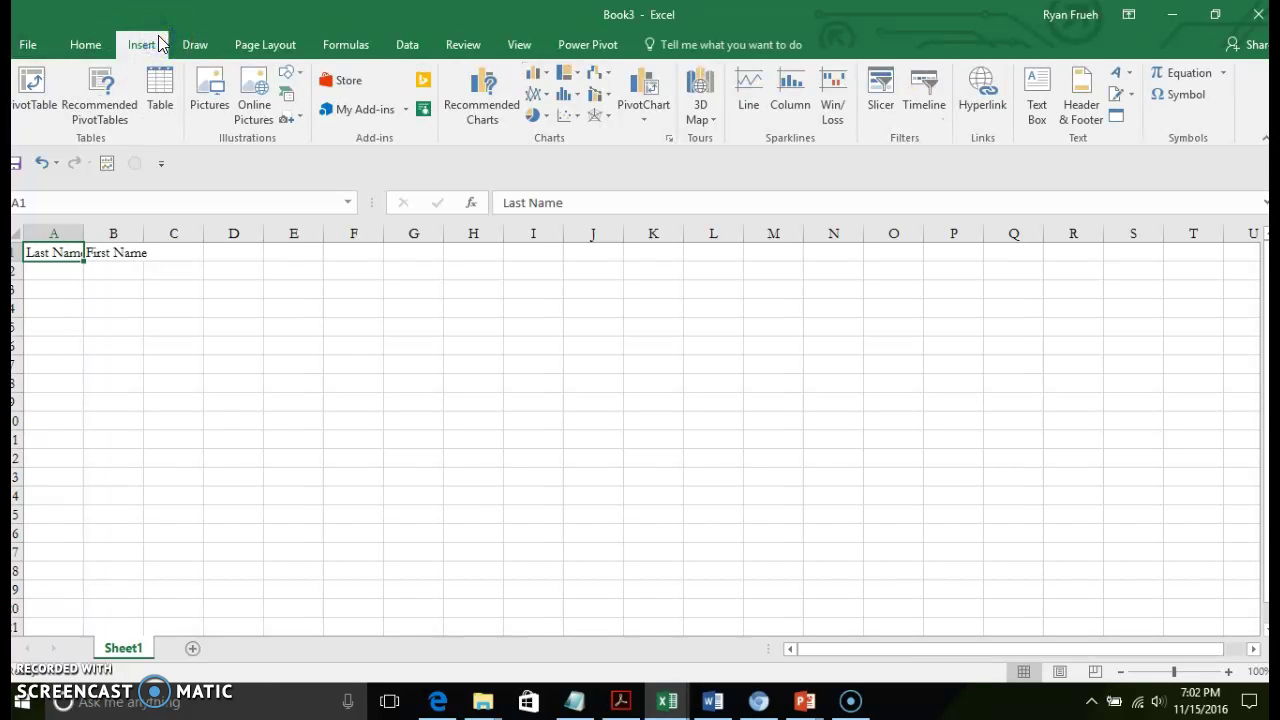
click(206, 100)
click(252, 43)
click(378, 106)
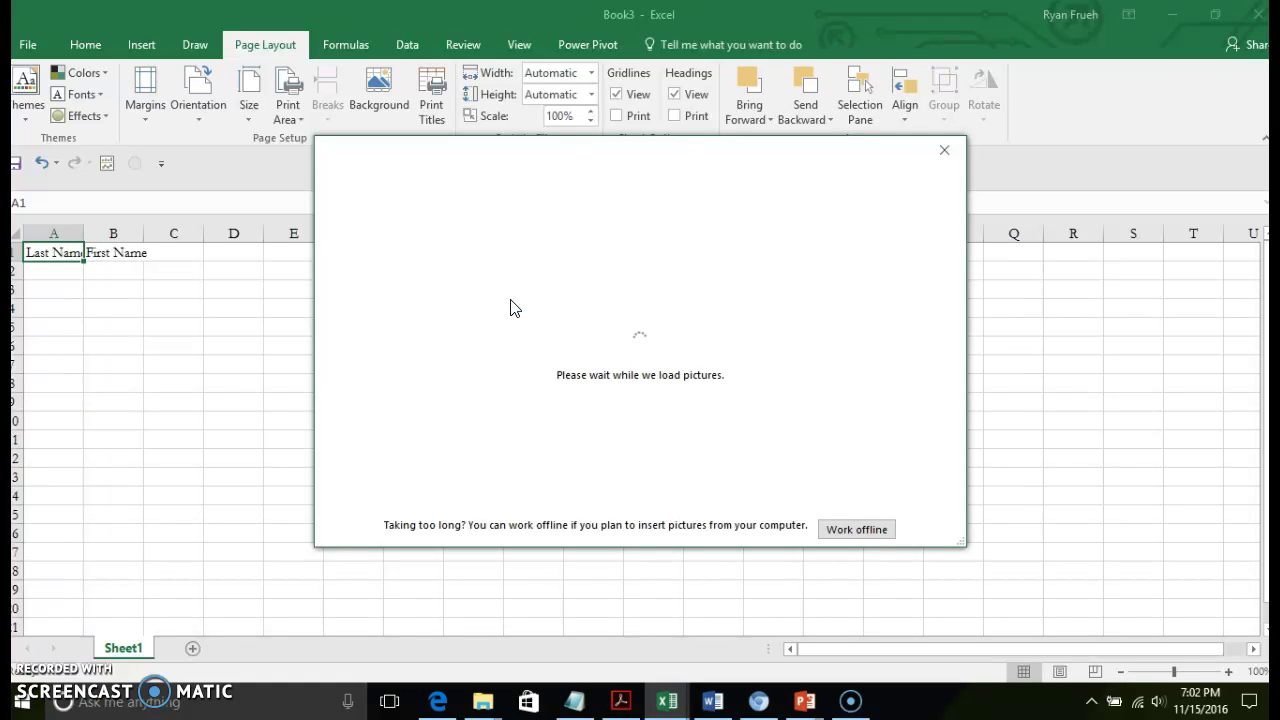
Insert e12h1Map.jpg from Documents > PPCC Documents > CIS 155-1H1 - Fall 2016 > Chapter 12 Files as background.
click(517, 325)
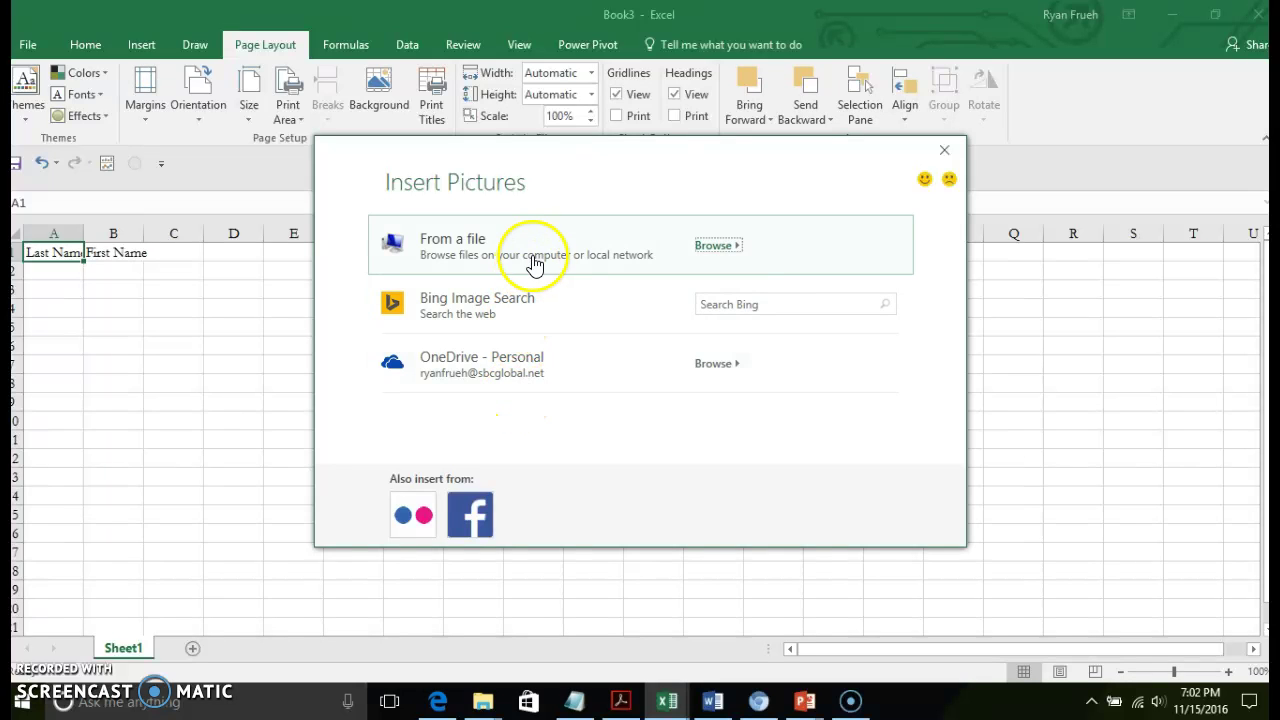
click(534, 258)
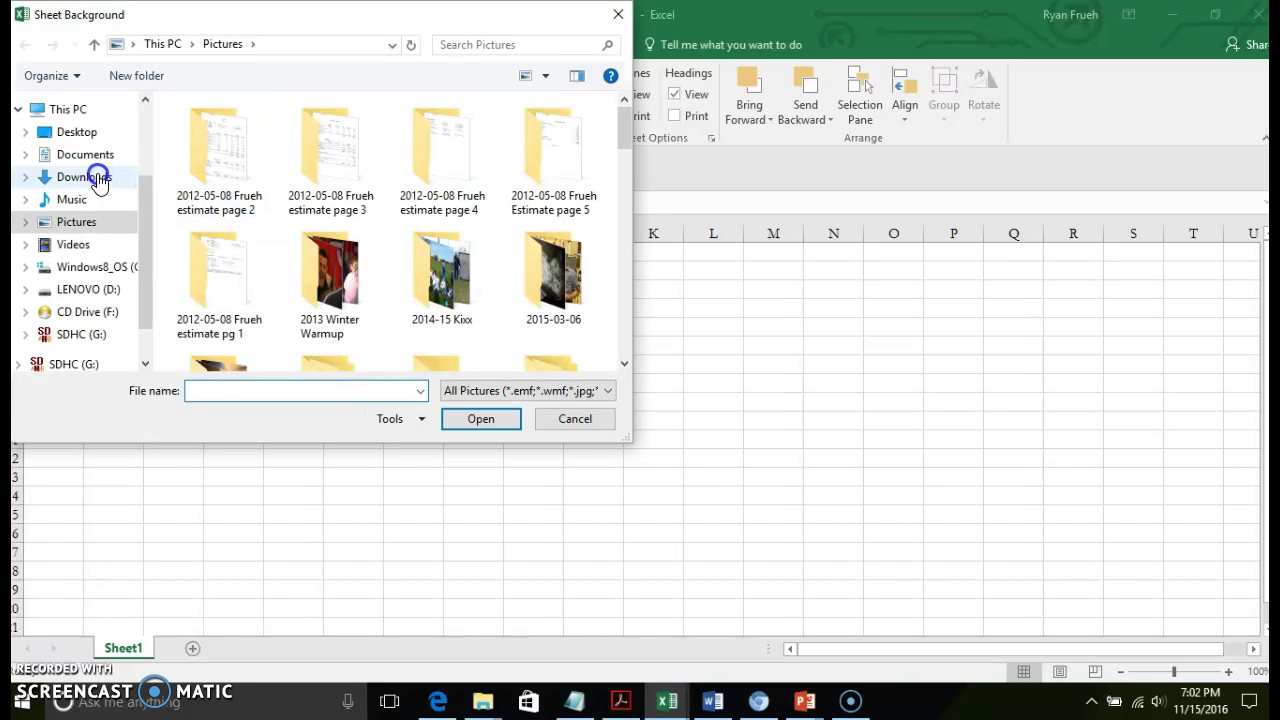
click(88, 152)
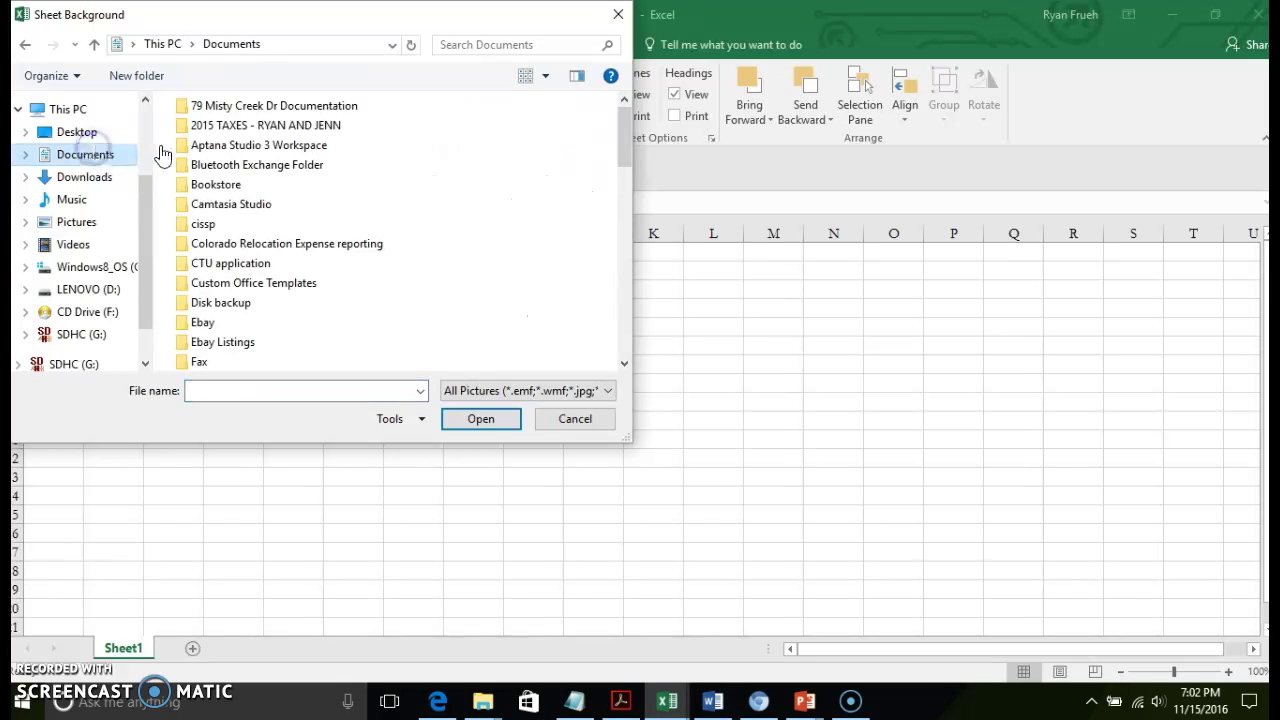
drag(625, 145, 600, 280)
double_click(257, 169)
double_click(272, 130)
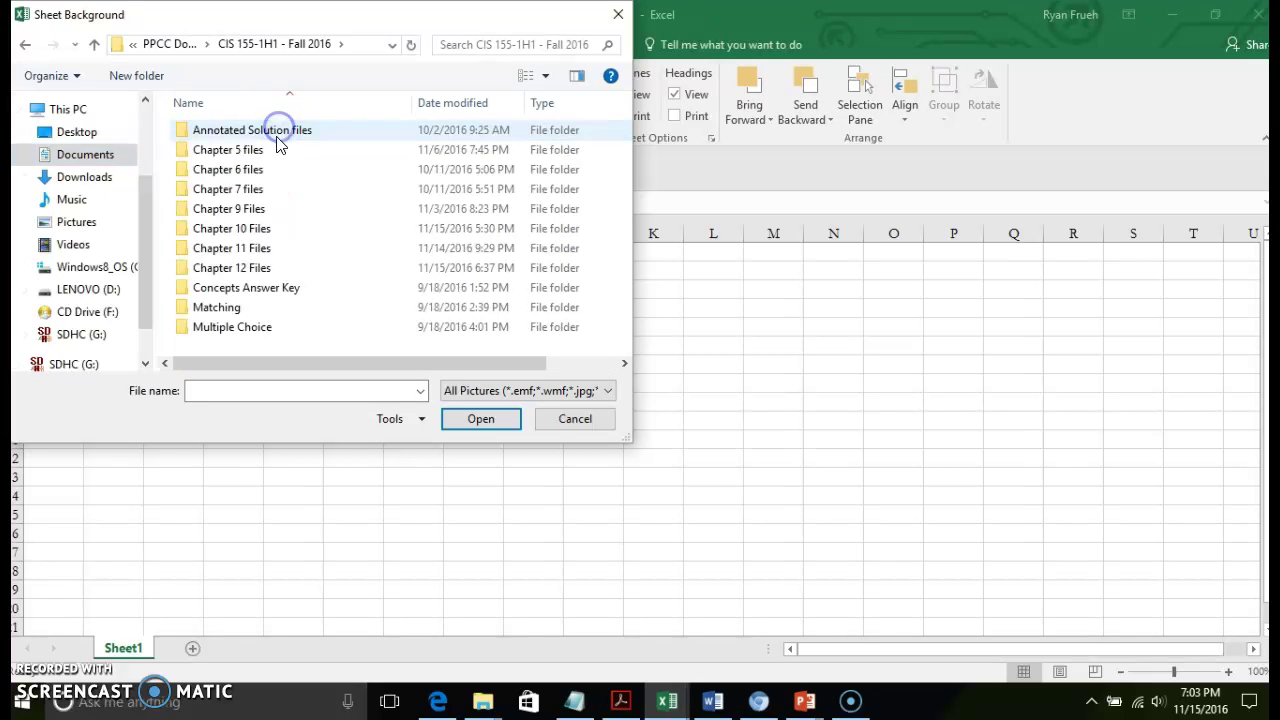
double_click(259, 274)
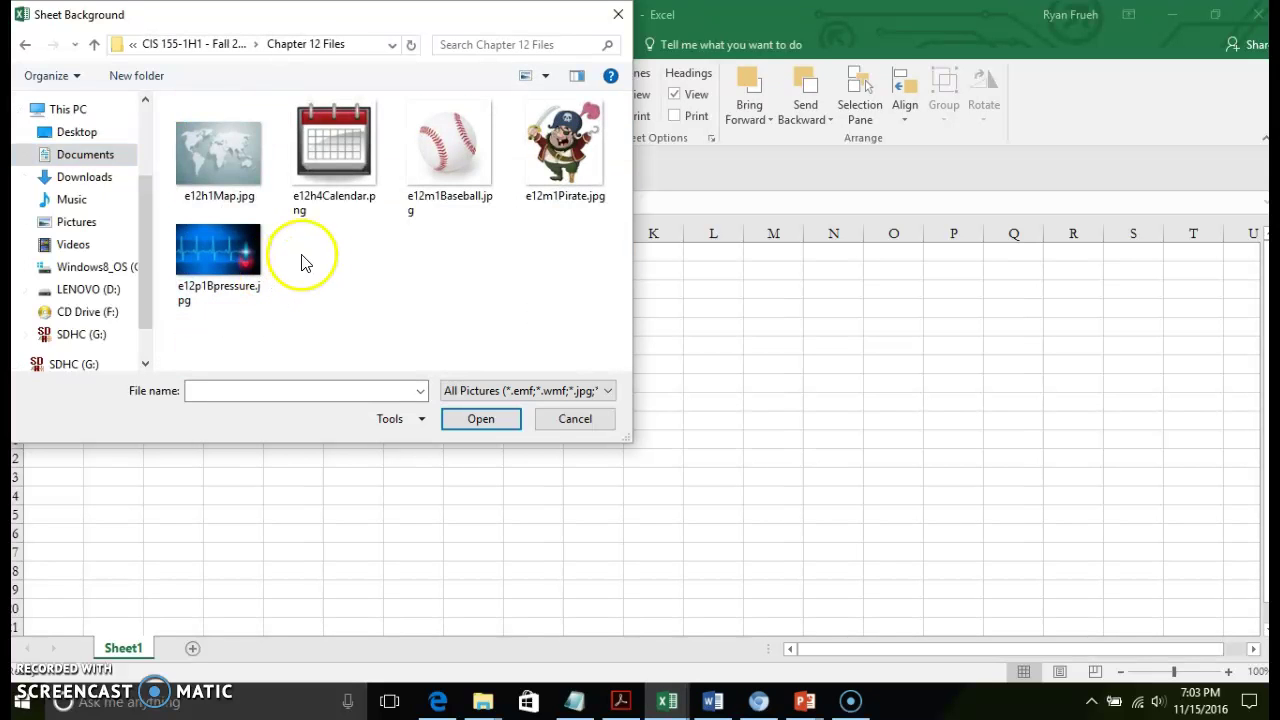
click(231, 168)
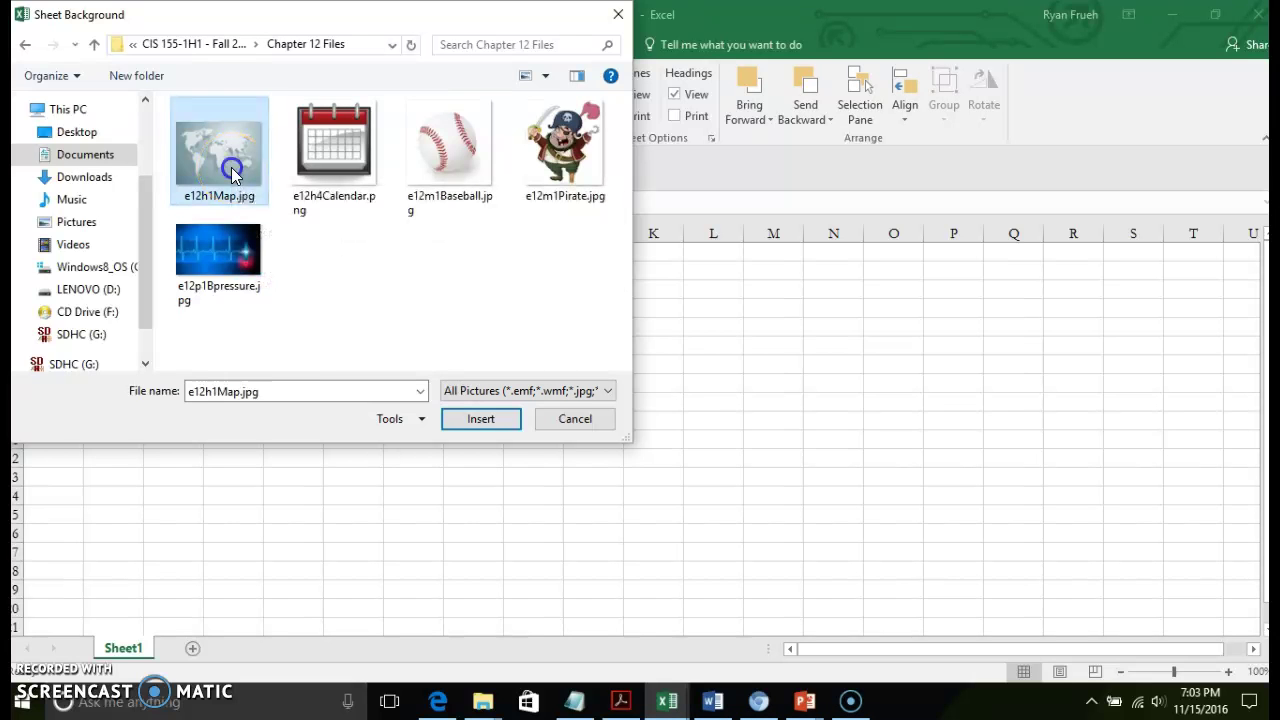
click(400, 392)
click(470, 419)
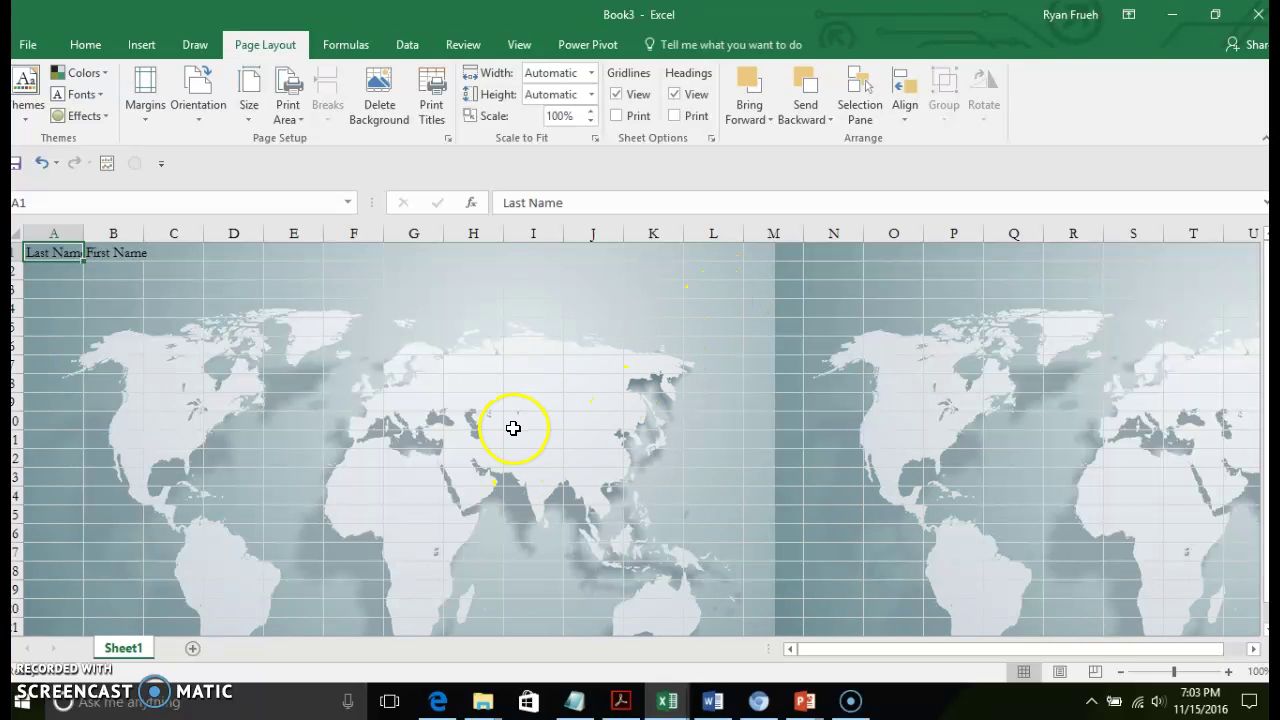
Widen column B slightly by dragging its right border, then select header cell A1.
click(52, 282)
click(110, 282)
click(118, 305)
click(238, 310)
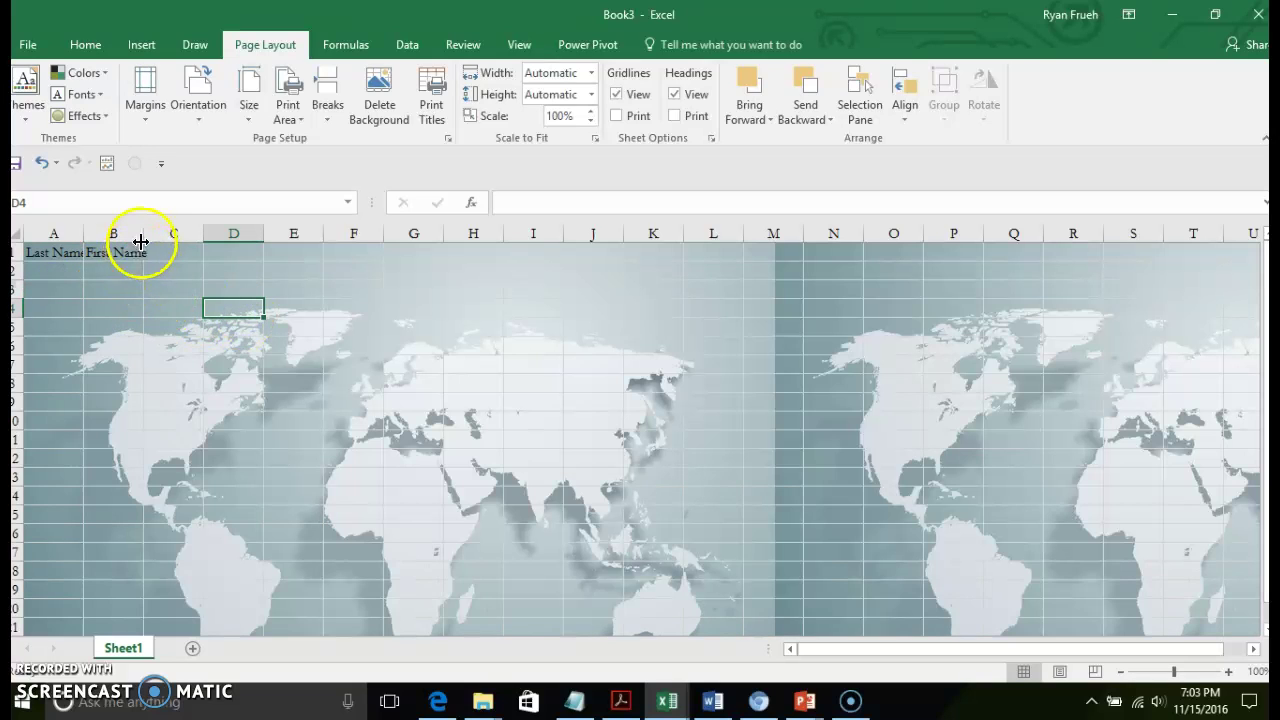
drag(143, 234, 165, 234)
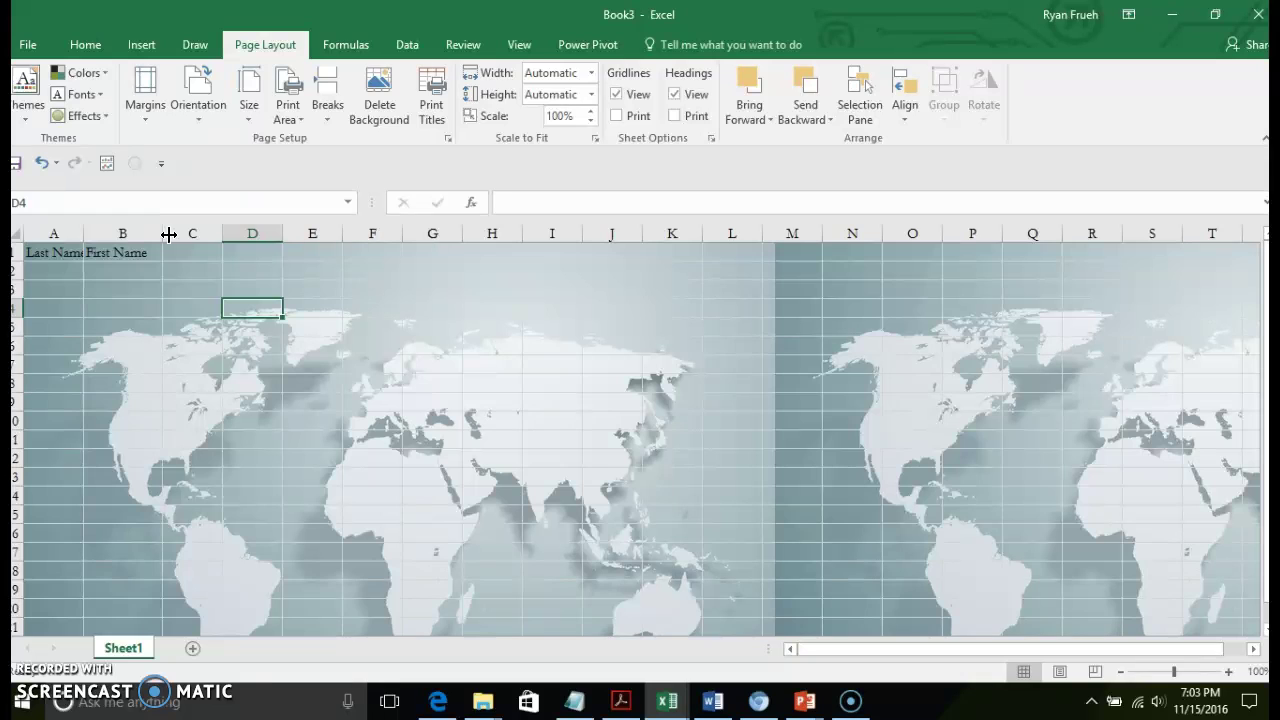
click(247, 286)
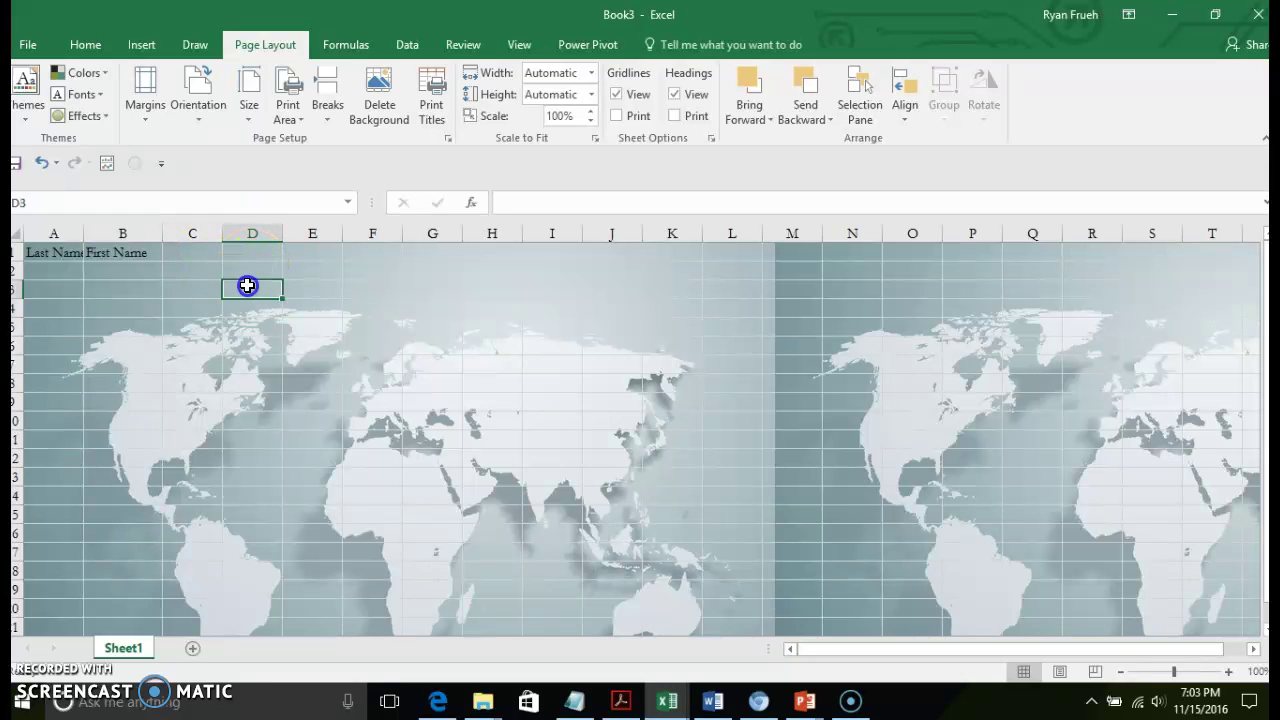
click(408, 46)
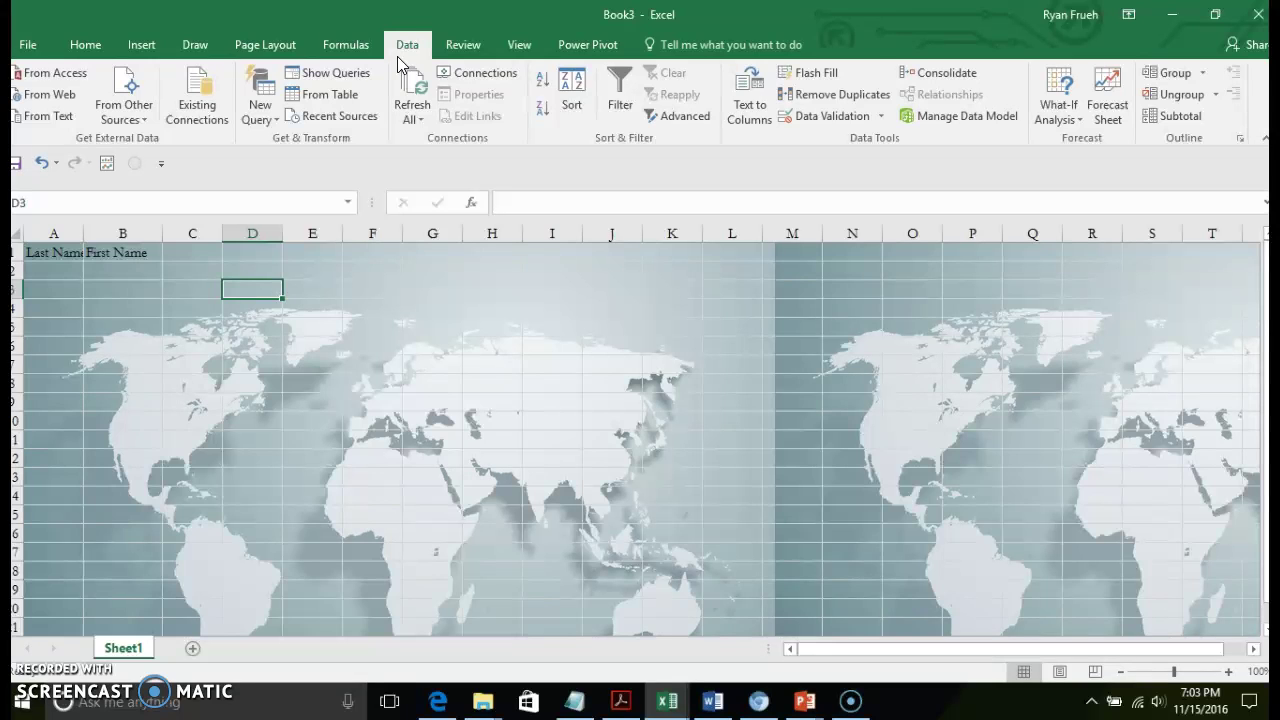
click(50, 256)
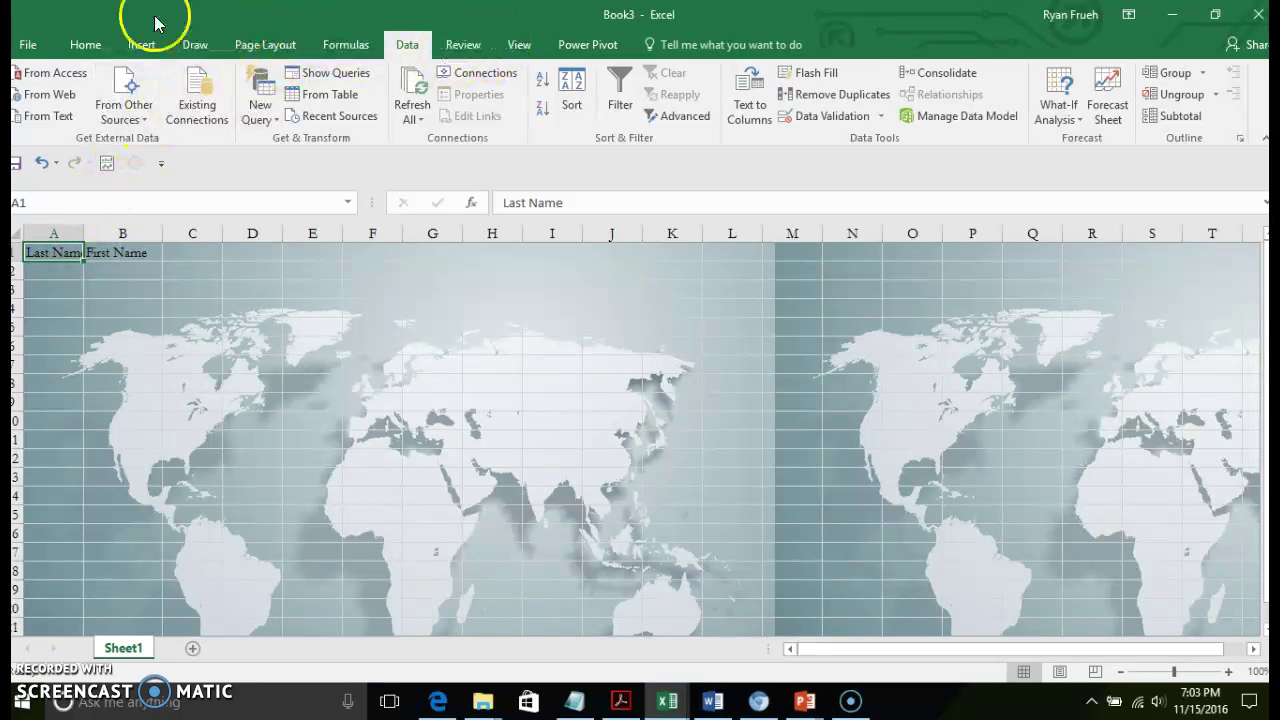
Create a new cell style from Home > Cell Styles, name it 'New Header', and toggle Protection.
click(86, 45)
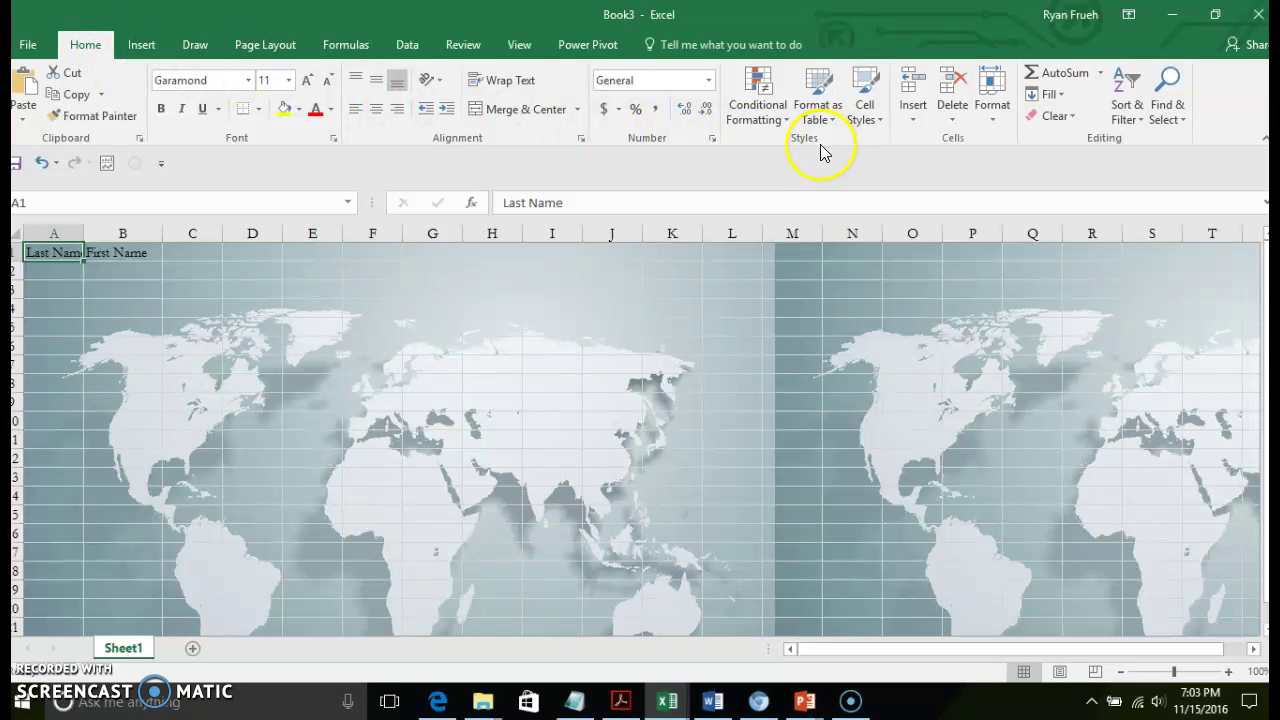
click(862, 113)
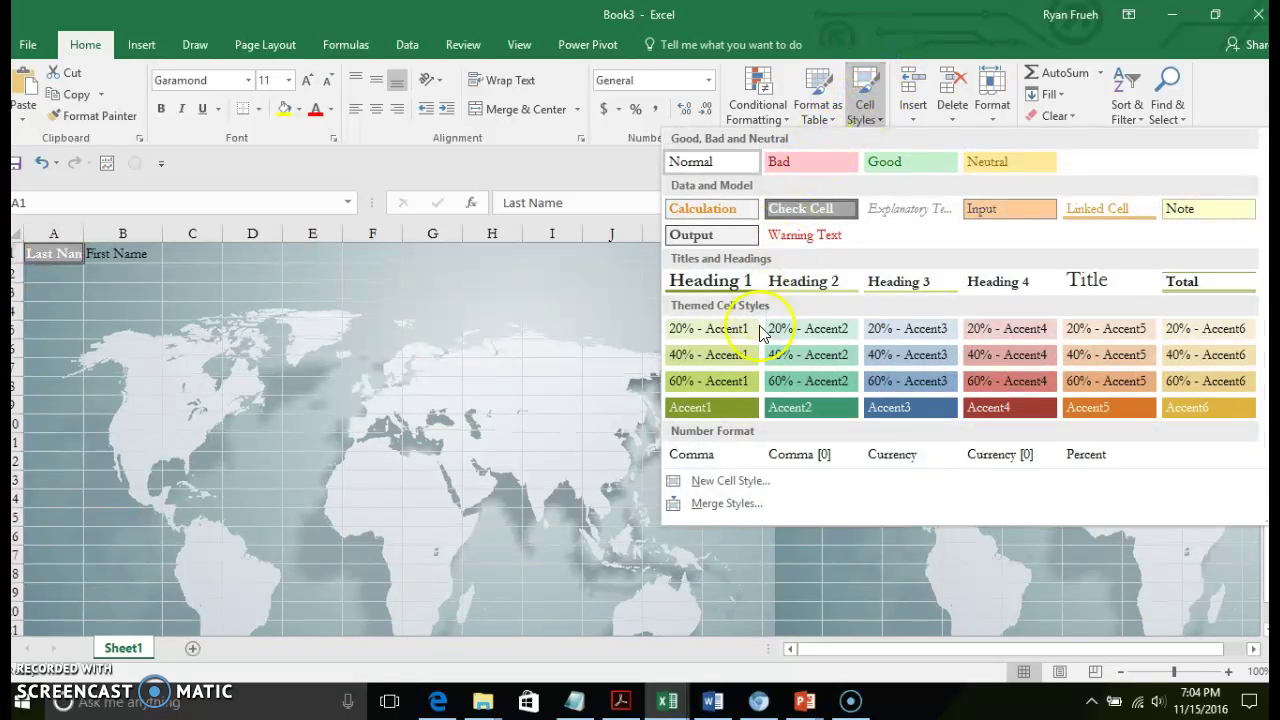
click(730, 484)
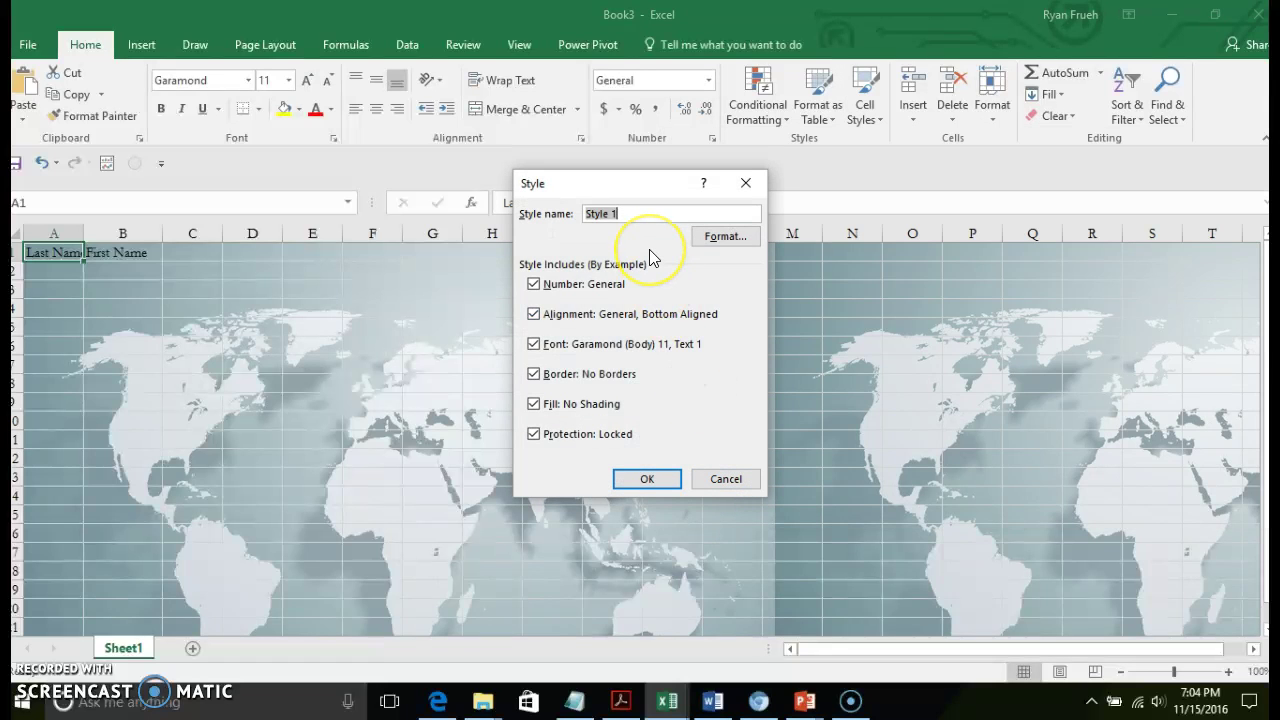
text(HEae)
key(BackSpace)
text(New Header)
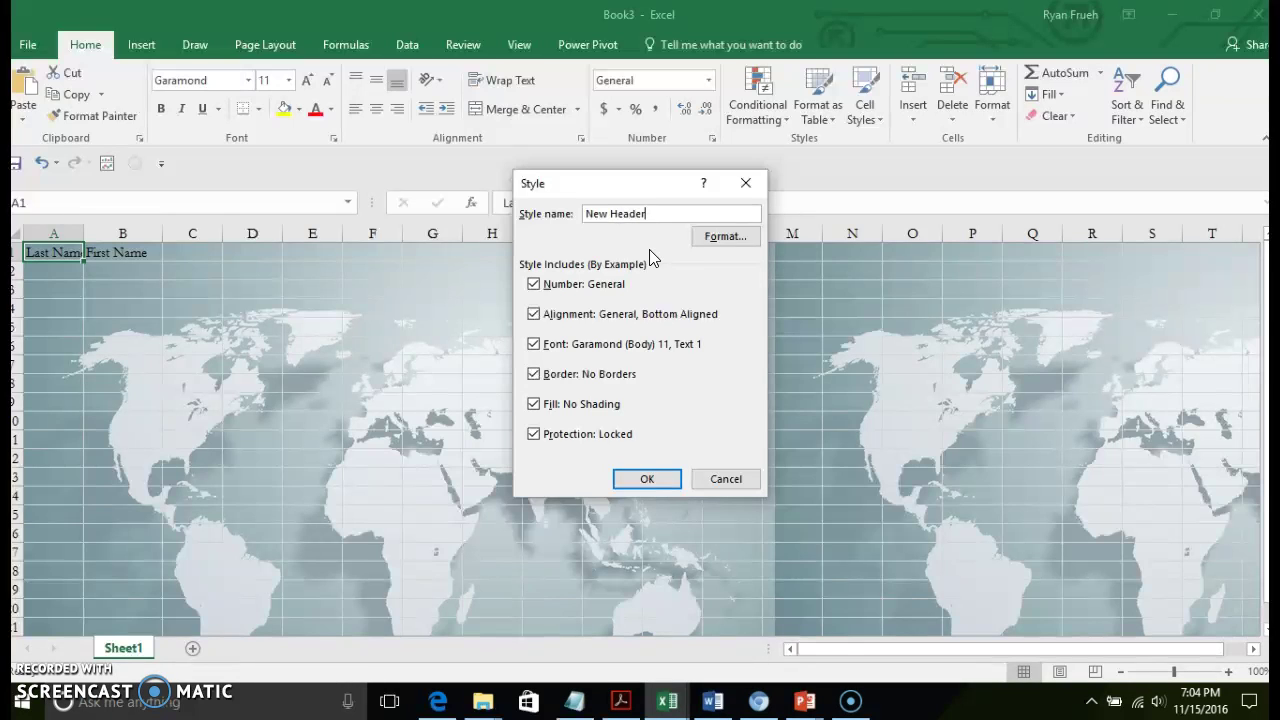
click(647, 445)
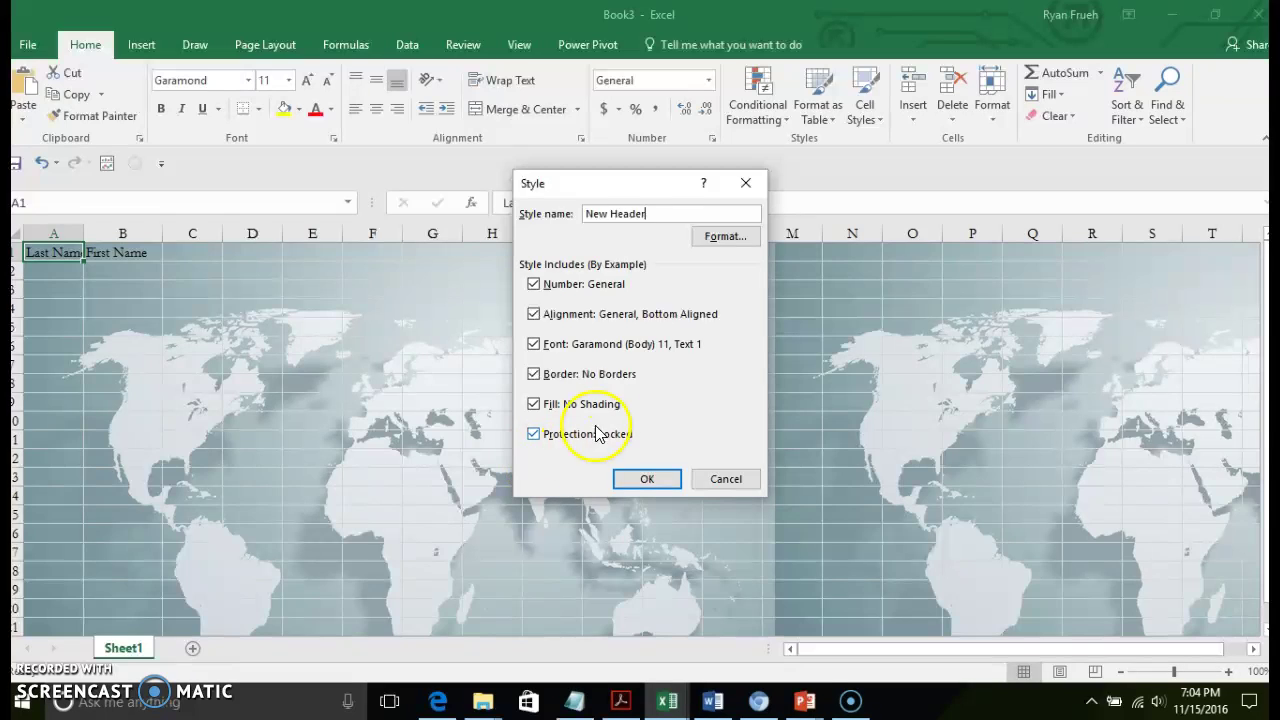
click(534, 436)
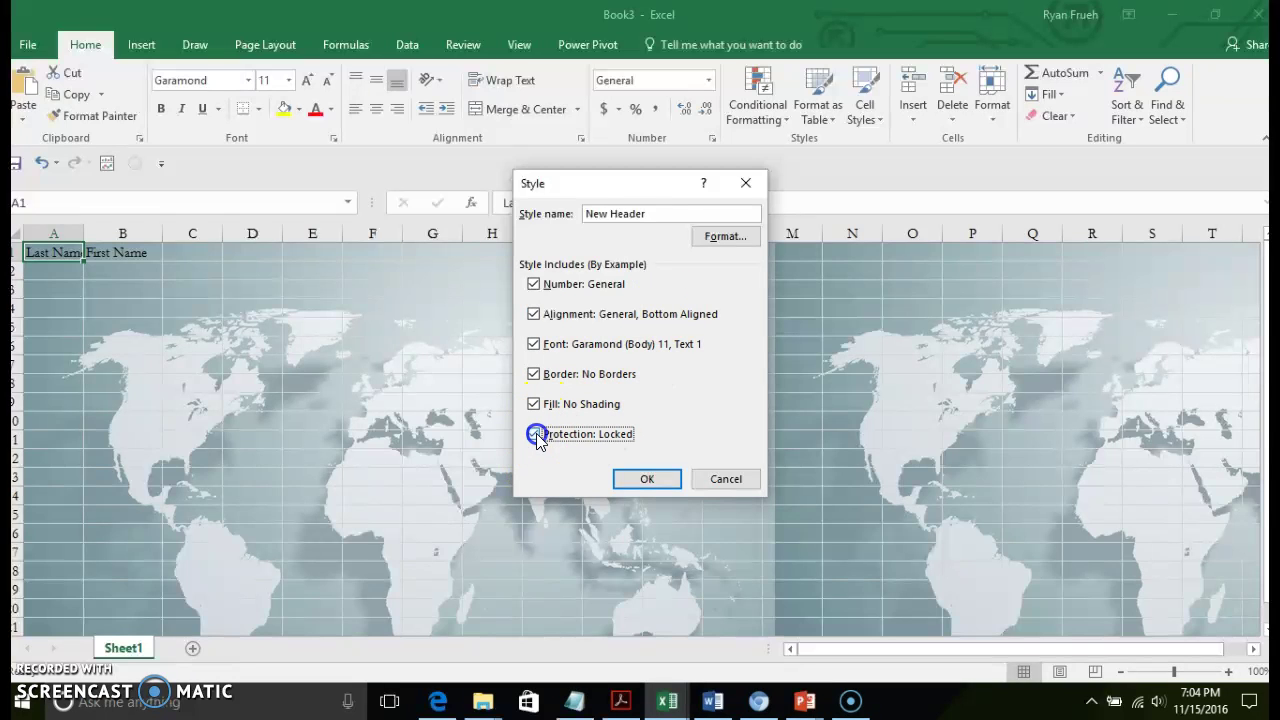
In the style's Format Cells, centre text vertically and use the Text number format.
click(743, 243)
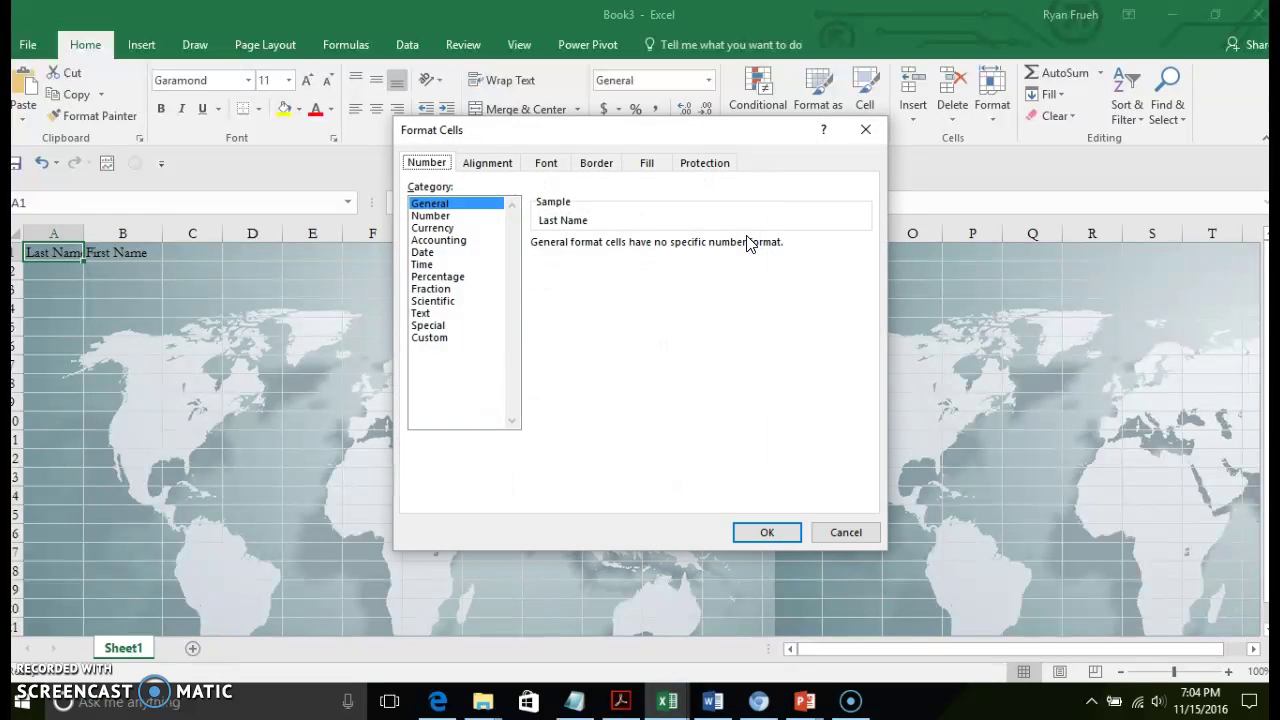
click(487, 163)
click(487, 259)
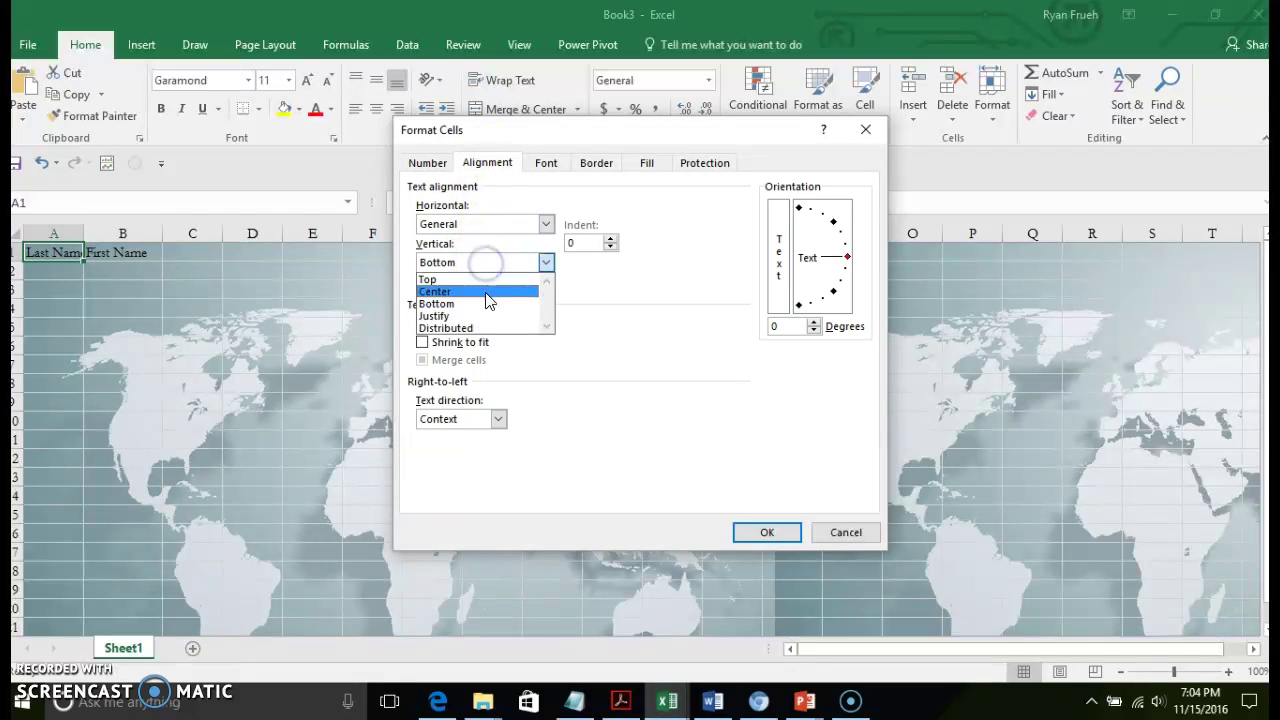
click(487, 290)
click(440, 165)
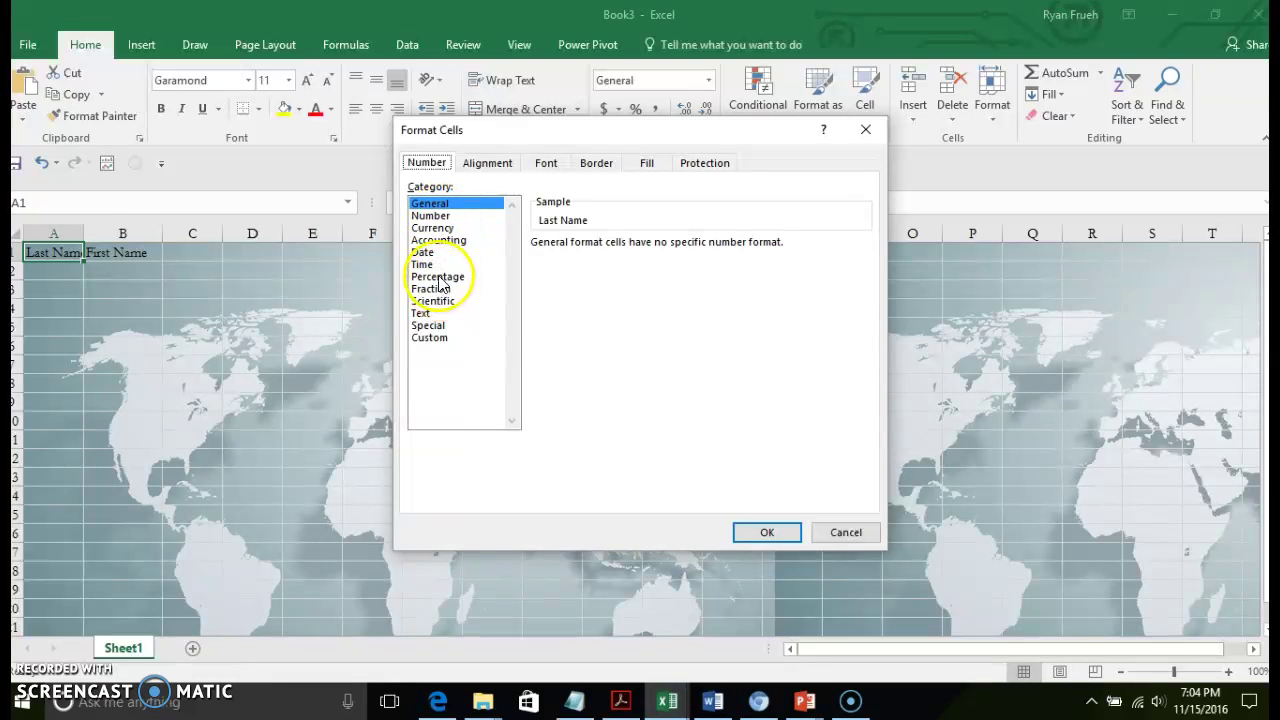
click(428, 314)
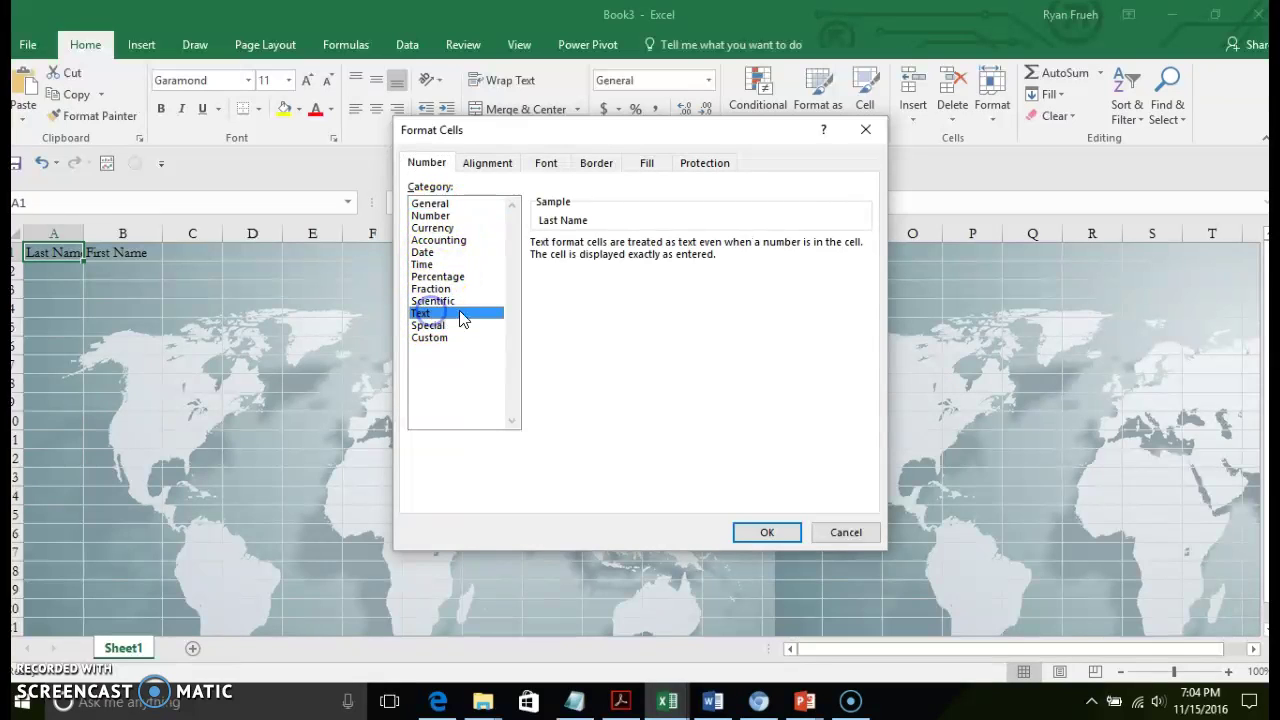
Set Algerian bold 14 font, no border and light grey fill, then save the style.
click(546, 166)
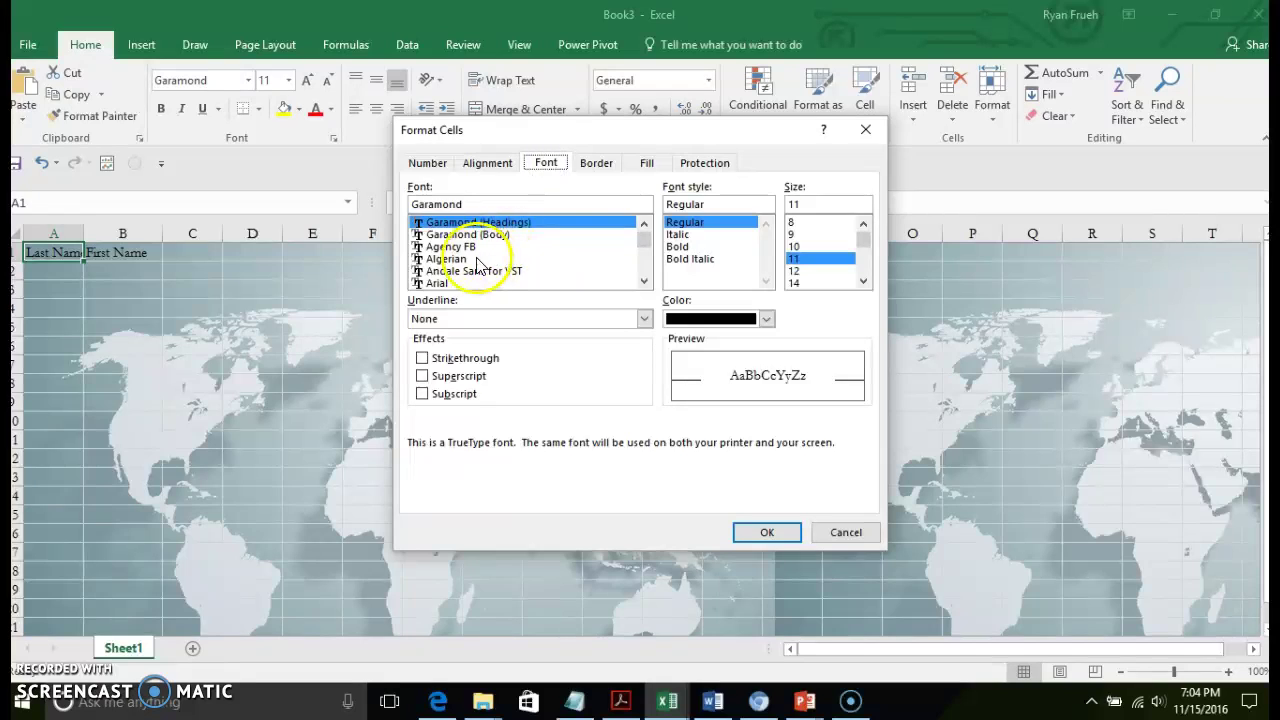
click(456, 258)
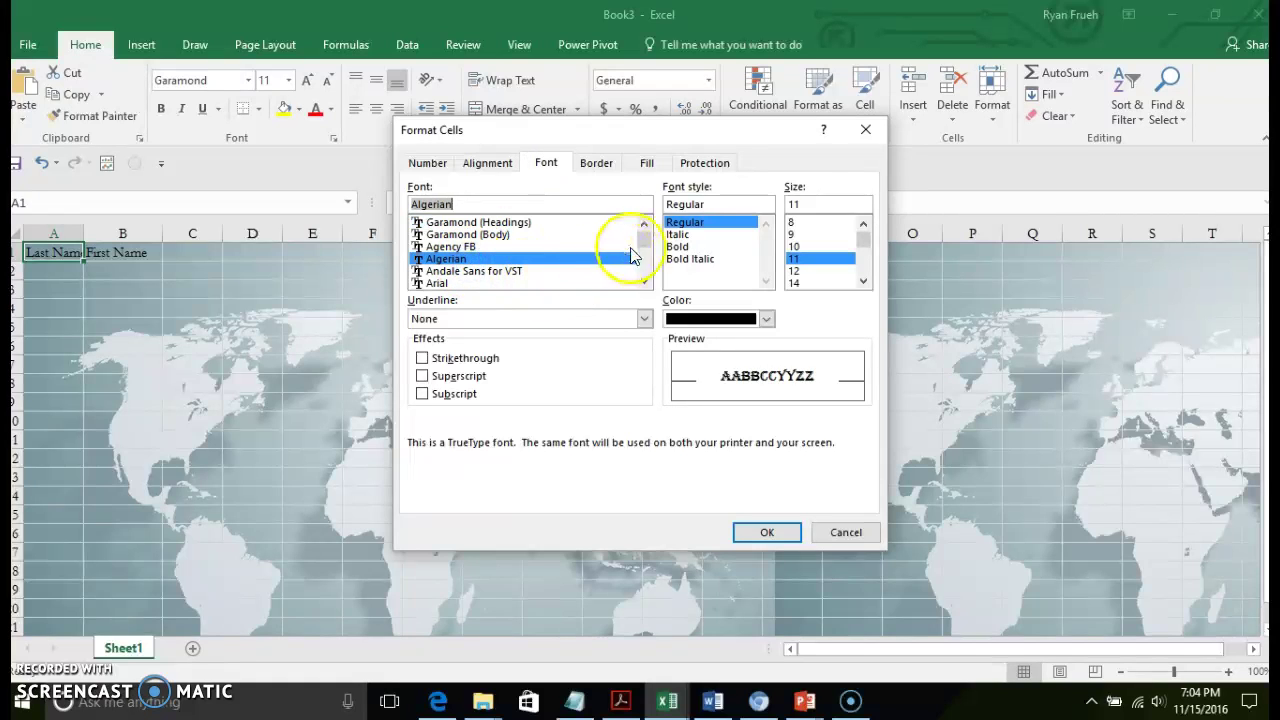
click(690, 247)
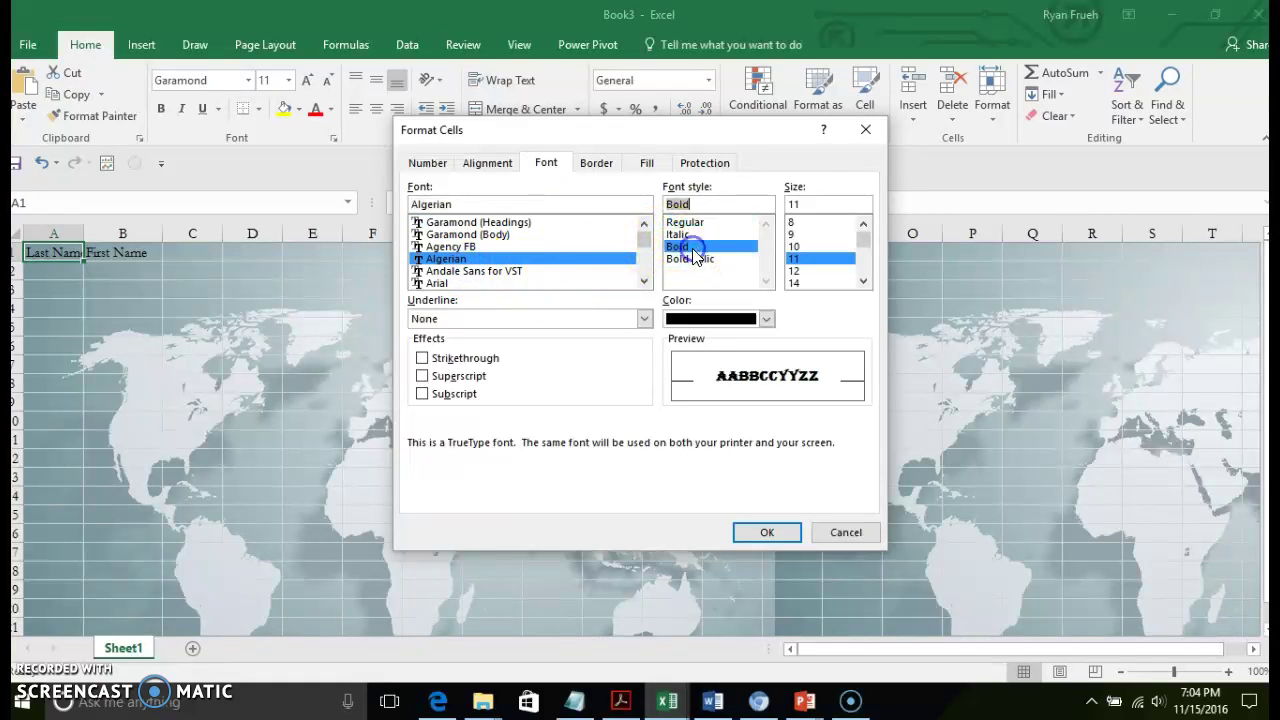
click(815, 283)
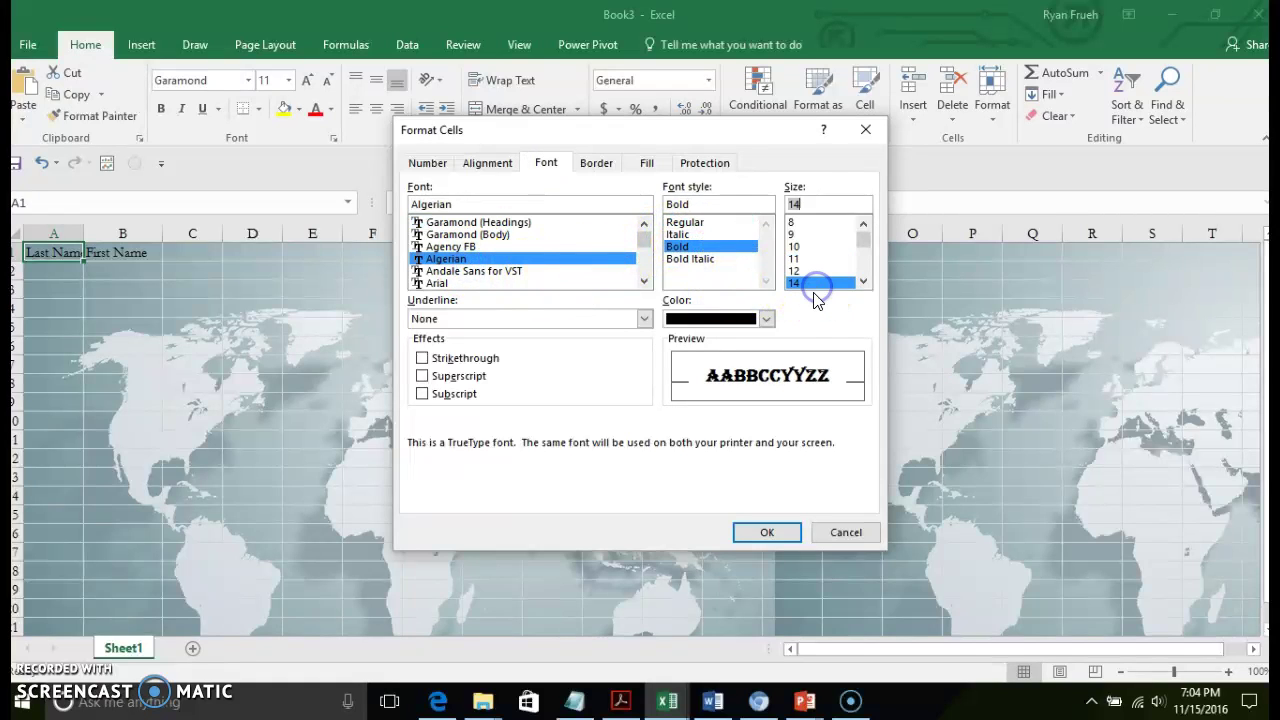
click(597, 163)
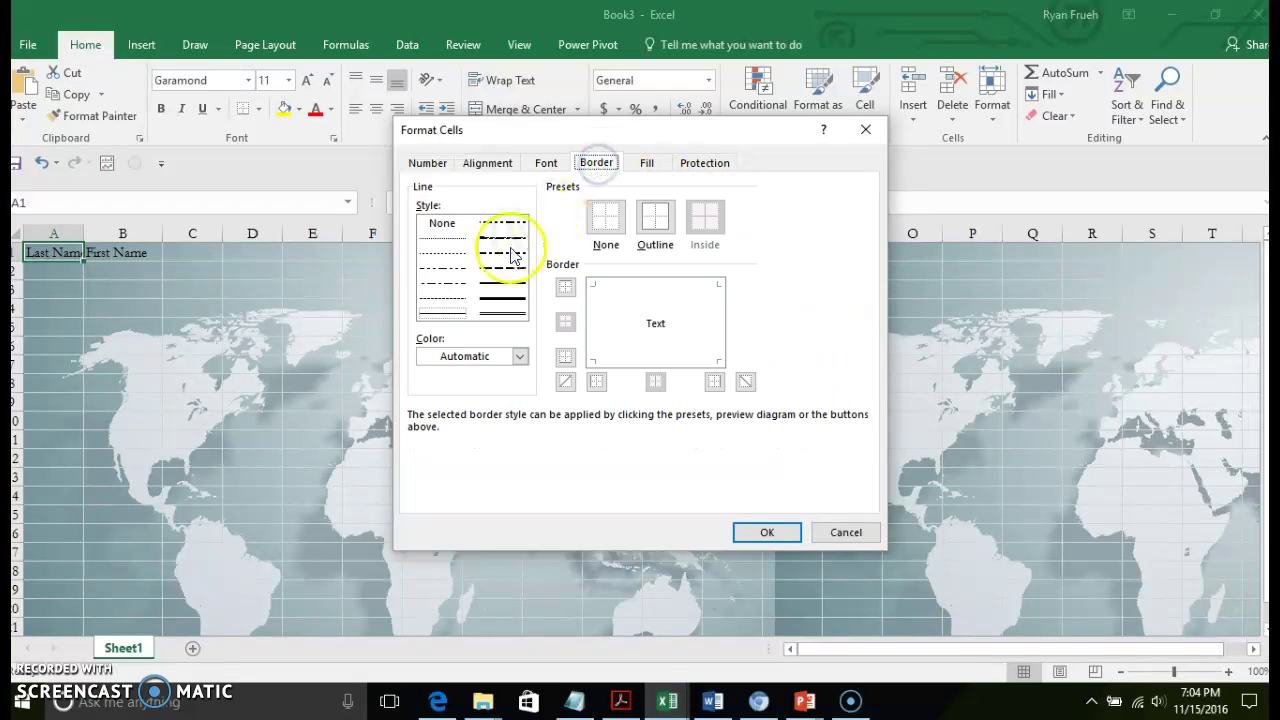
click(446, 224)
click(642, 167)
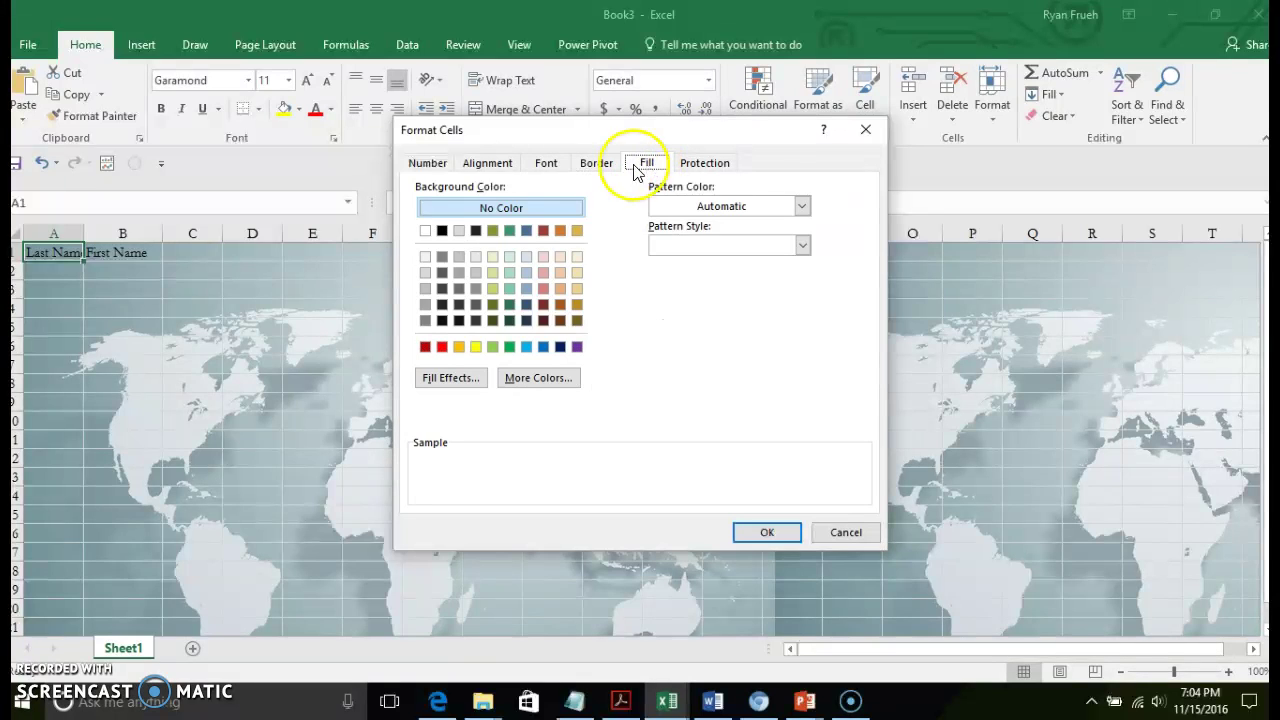
click(425, 288)
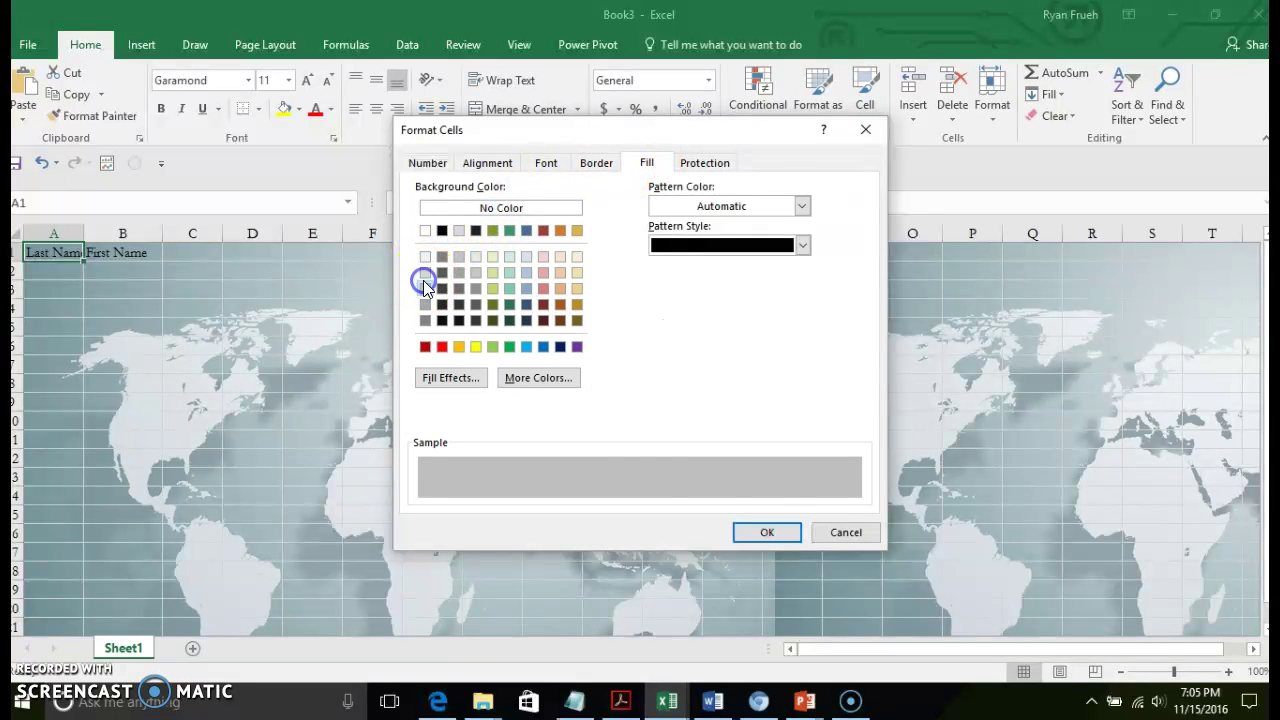
click(764, 533)
click(650, 479)
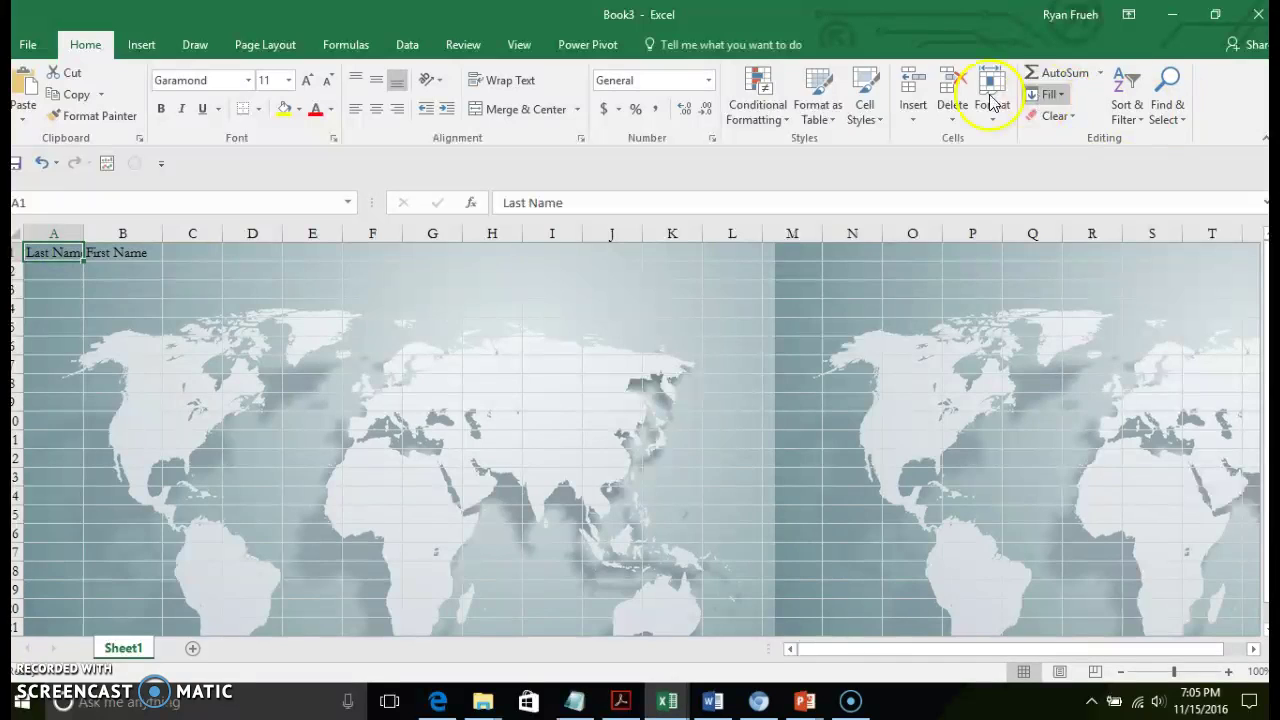
Undo an accidental move of Last Name, then apply the New Header style to A1:B1.
drag(63, 257, 95, 270)
click(87, 256)
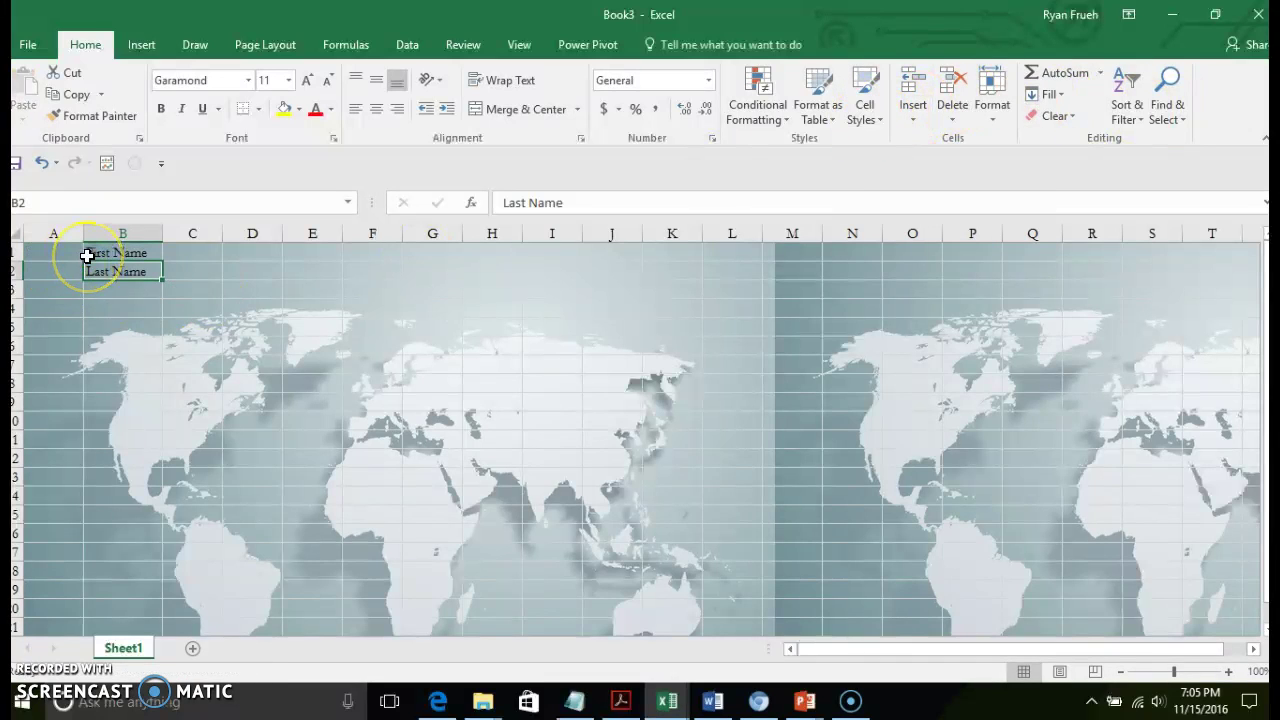
key(ctrl+z)
drag(63, 250, 110, 256)
click(877, 118)
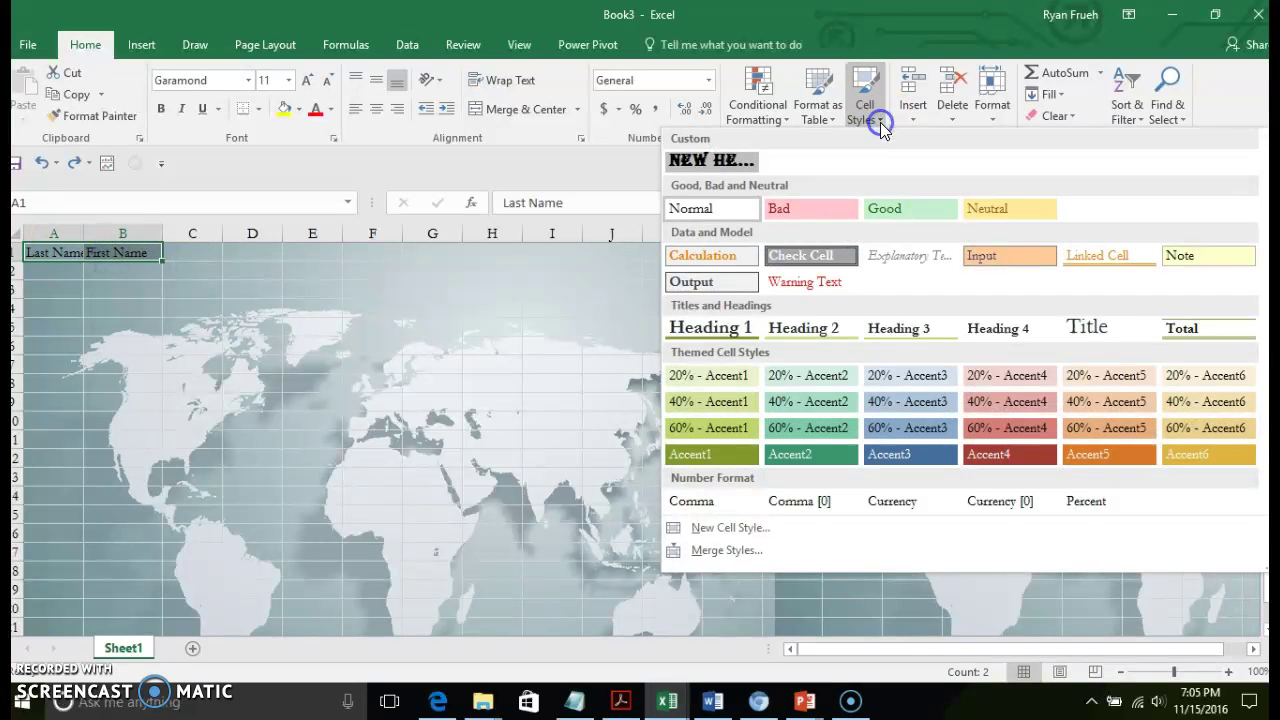
click(700, 155)
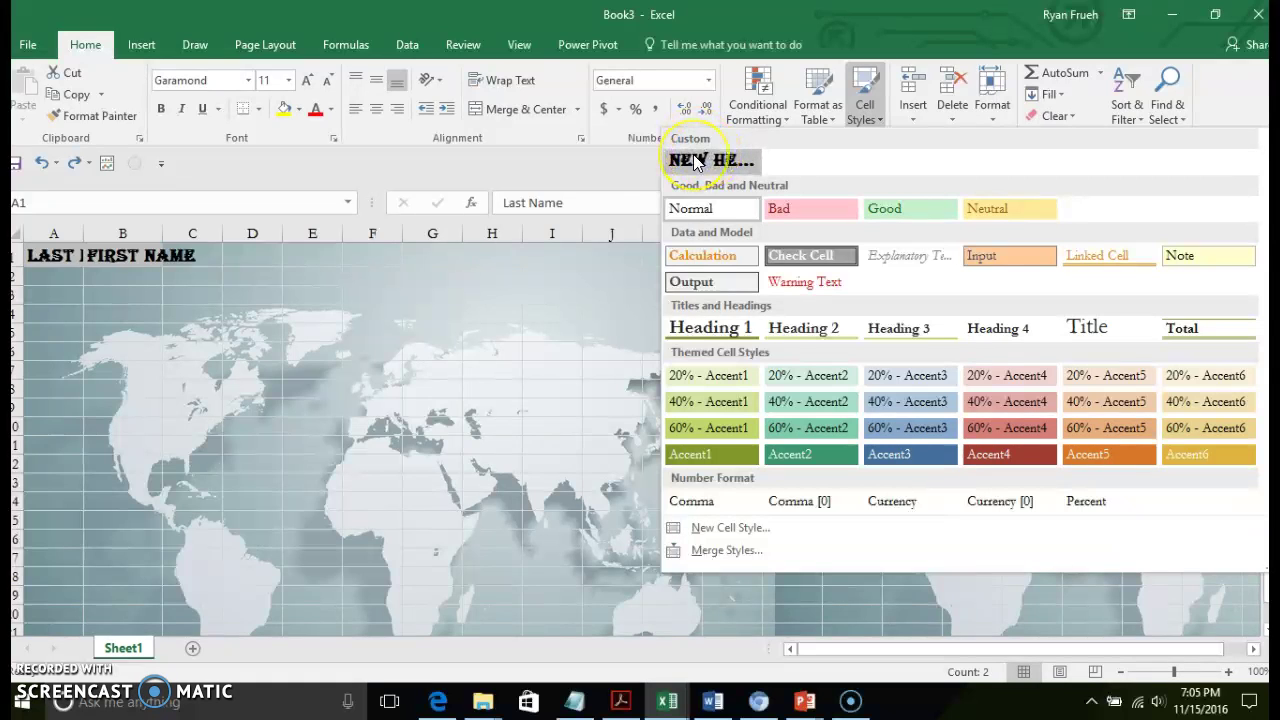
click(695, 161)
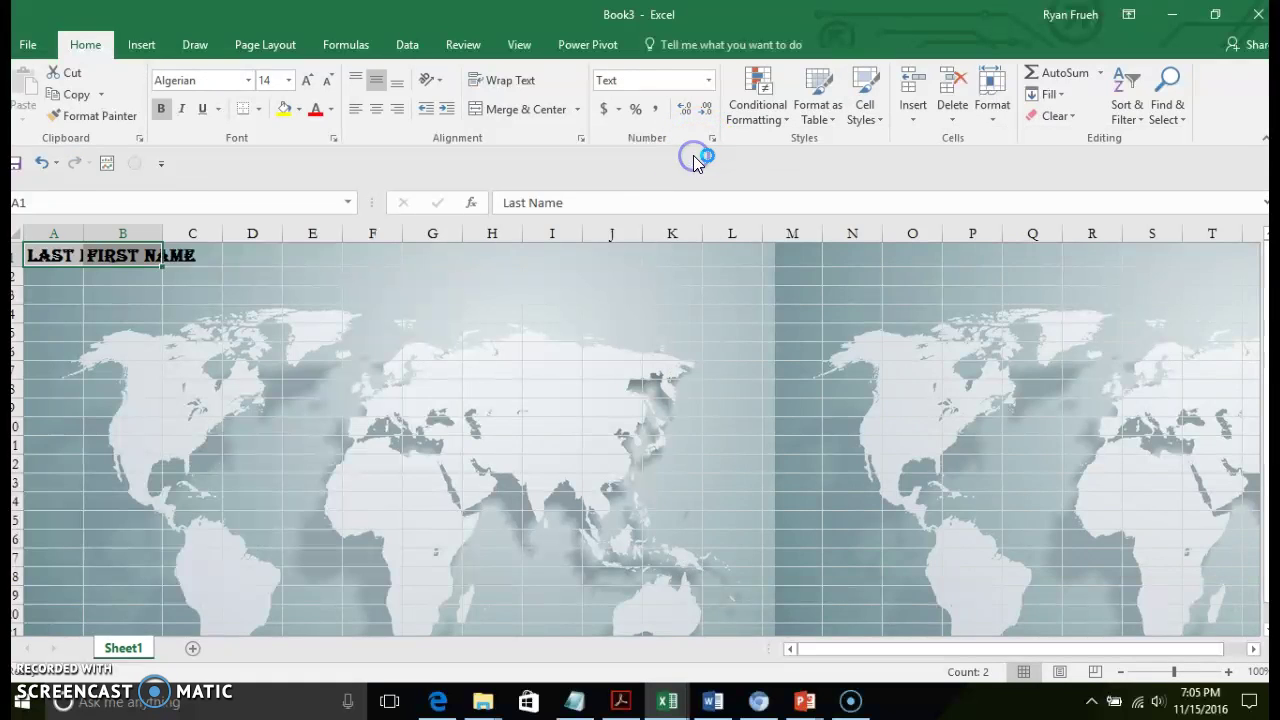
Autofit columns A and B to the LAST NAME and FIRST NAME headers.
double_click(86, 233)
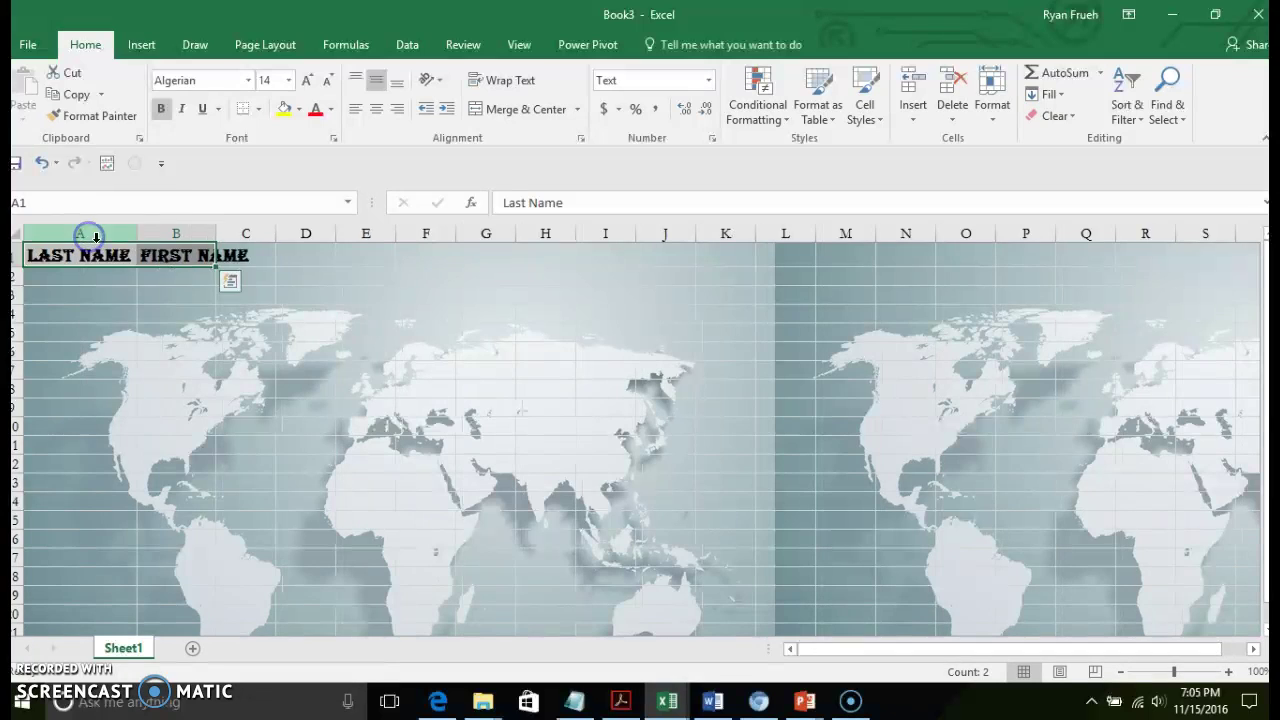
double_click(218, 233)
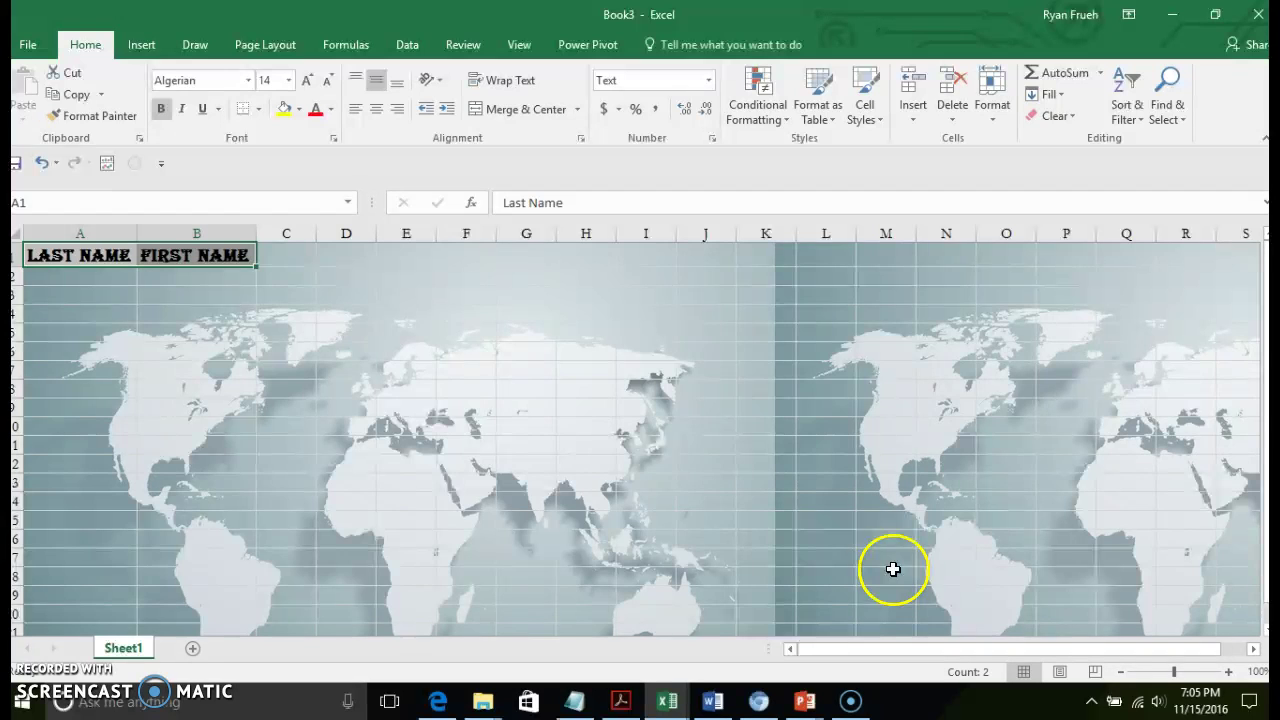
click(866, 112)
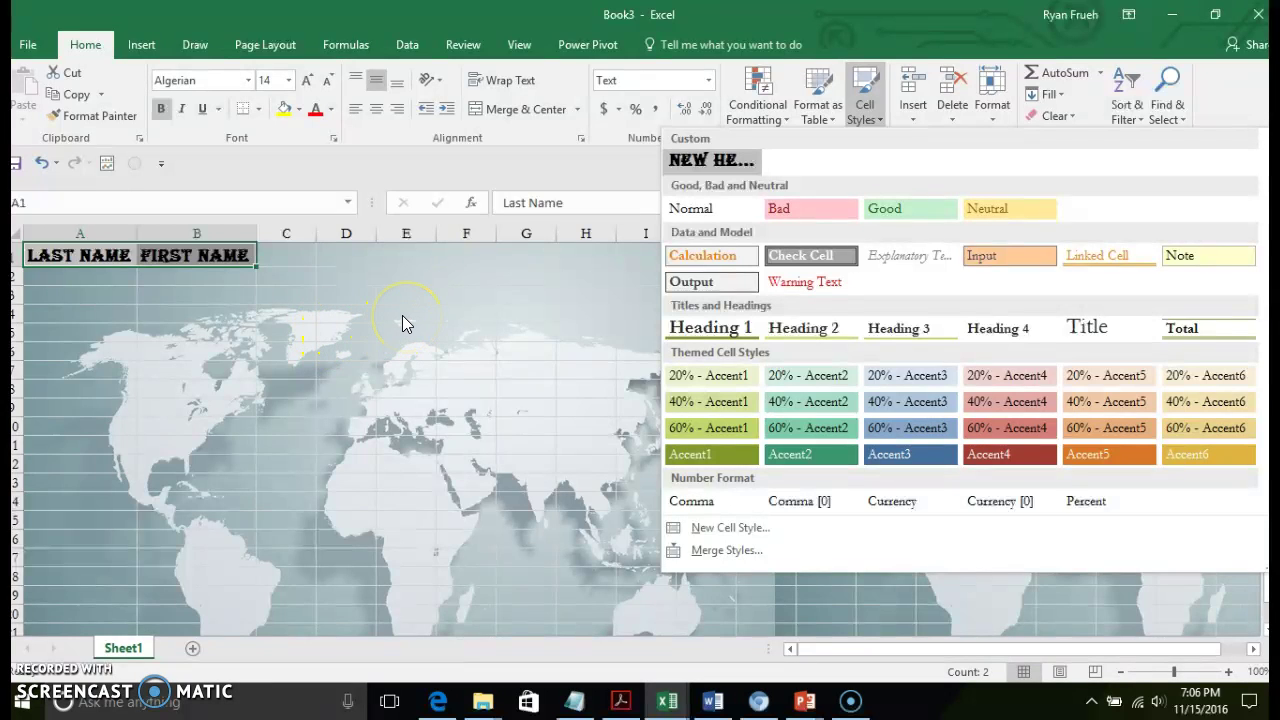
Add a new sheet, return to Sheet1, and apply the Check Cell style to B1.
click(192, 649)
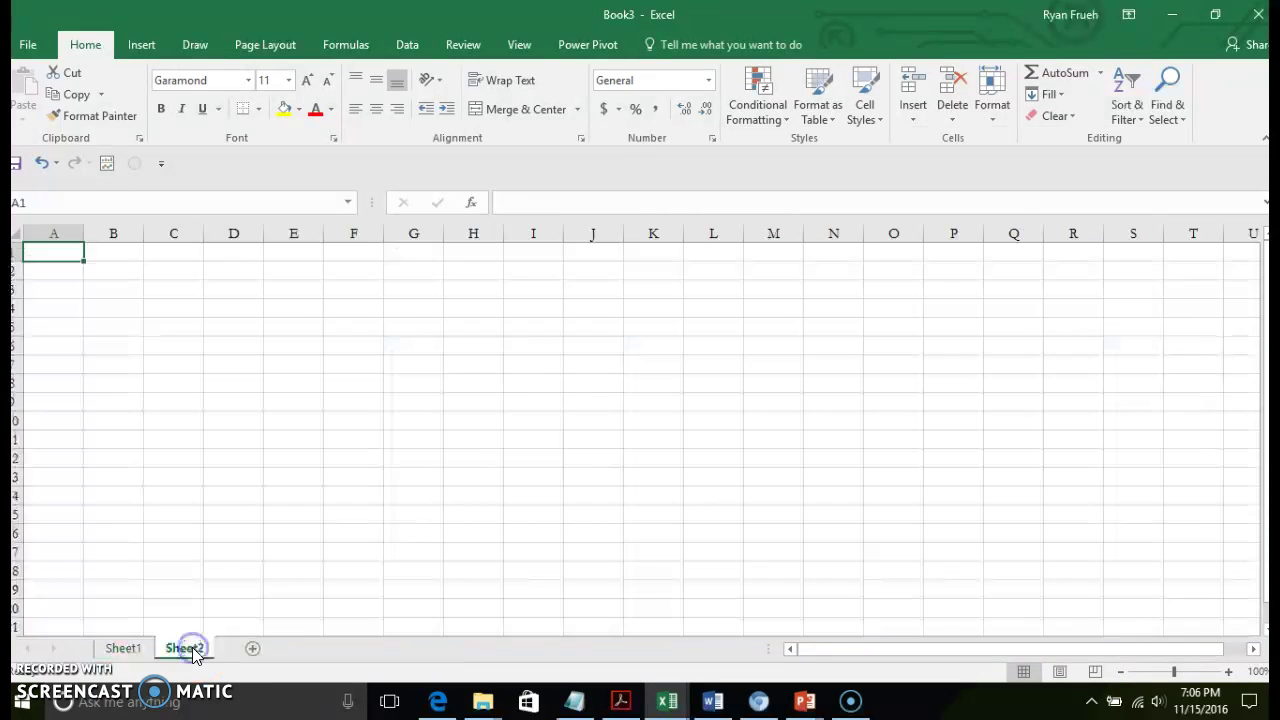
click(137, 647)
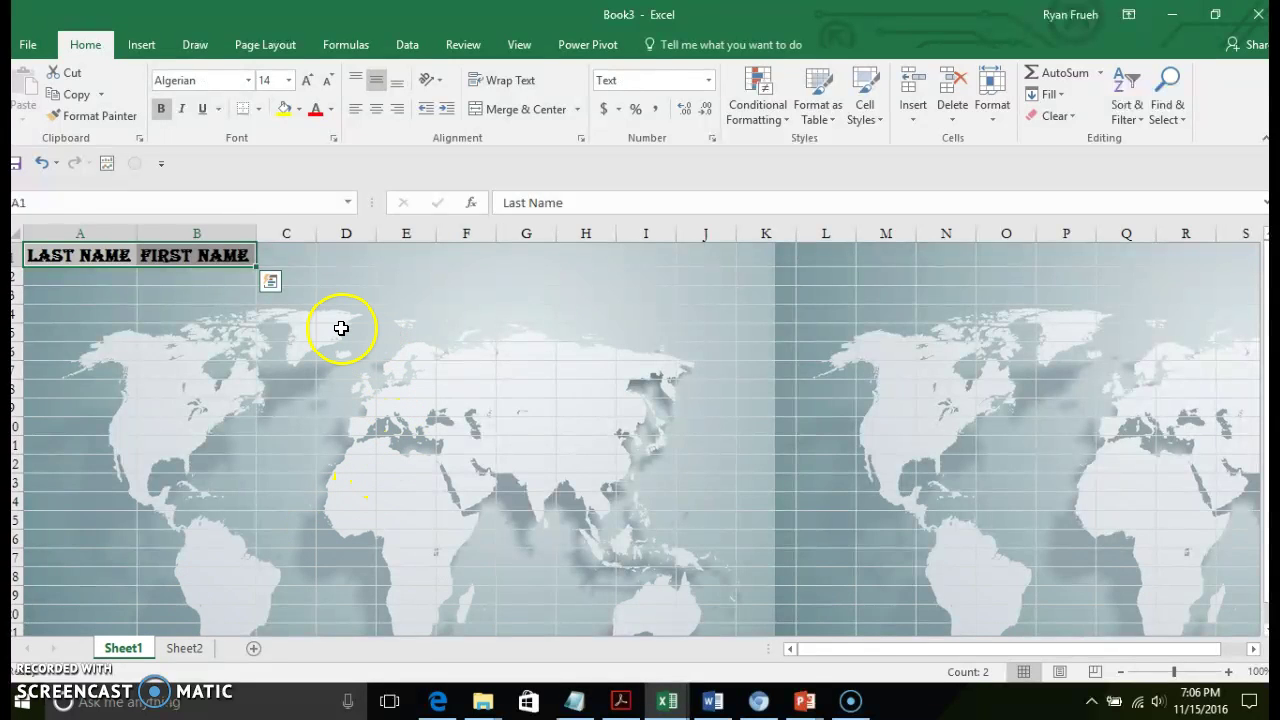
click(240, 258)
click(862, 100)
click(808, 258)
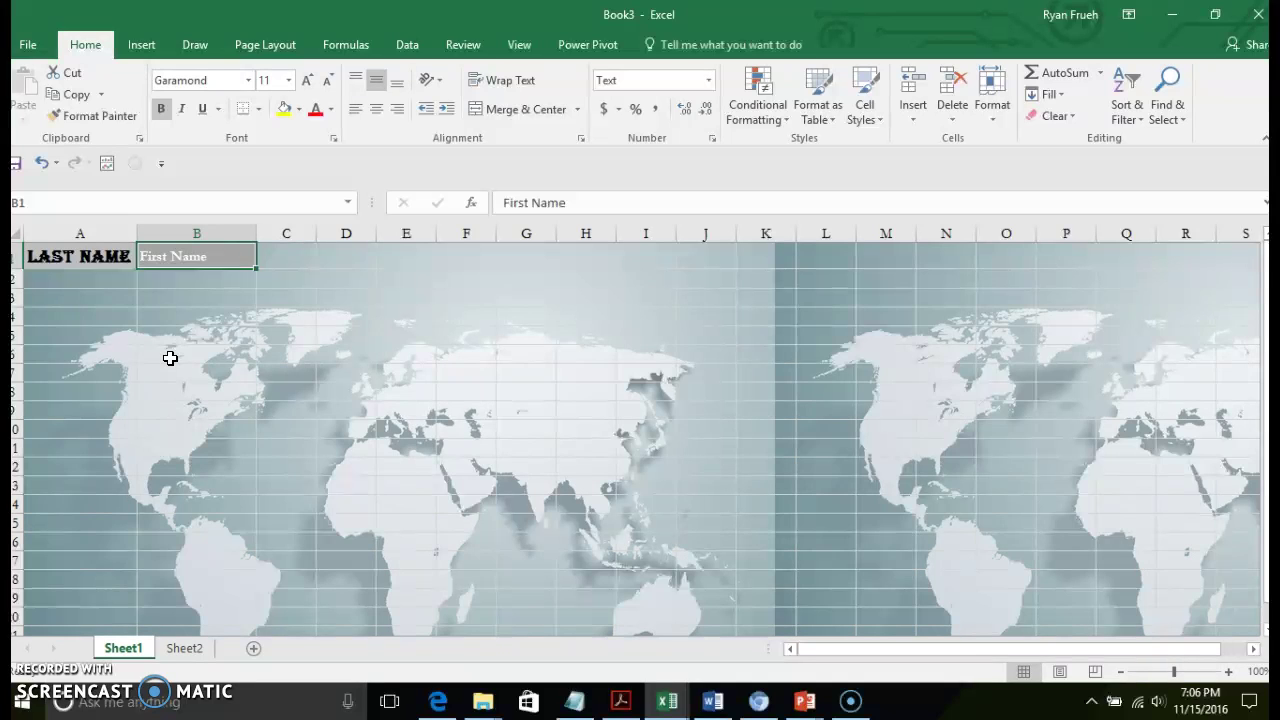
click(204, 366)
click(156, 377)
click(60, 638)
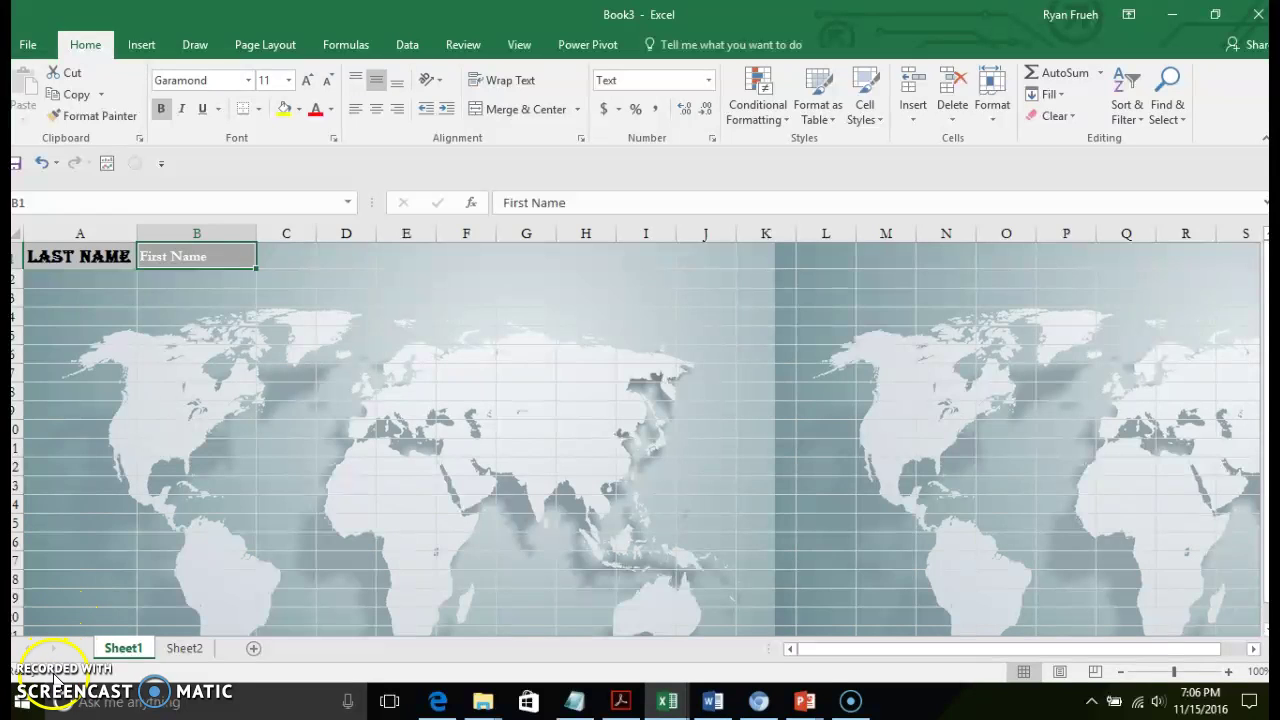